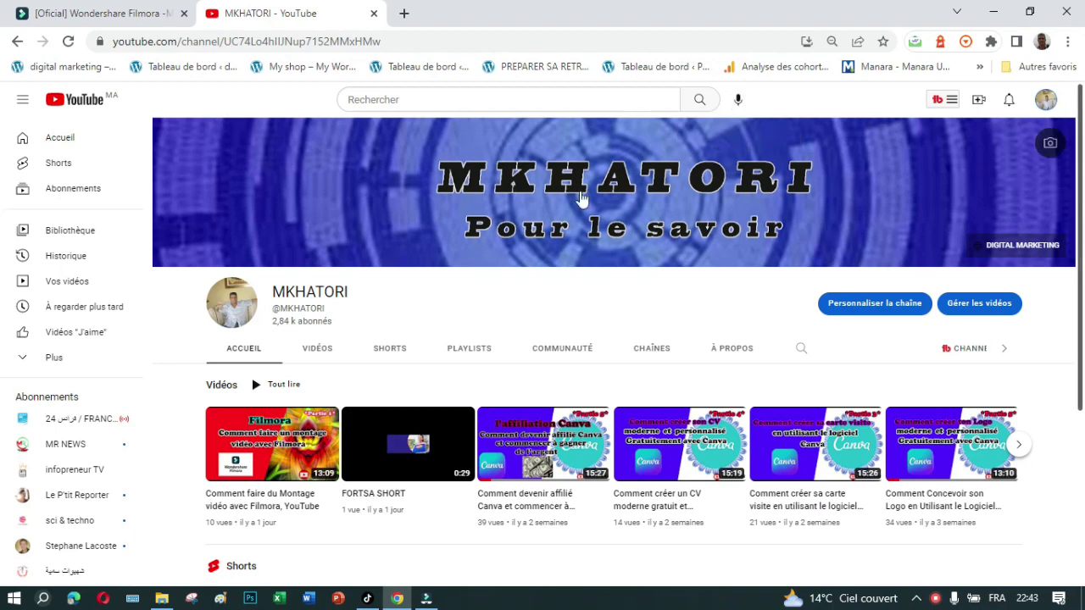
Step: Show the MKHATORI channel's uploaded videos and look over the Filmora montage tutorial and the Canva series
{"action": "left_click", "coordinate": [317, 349]}
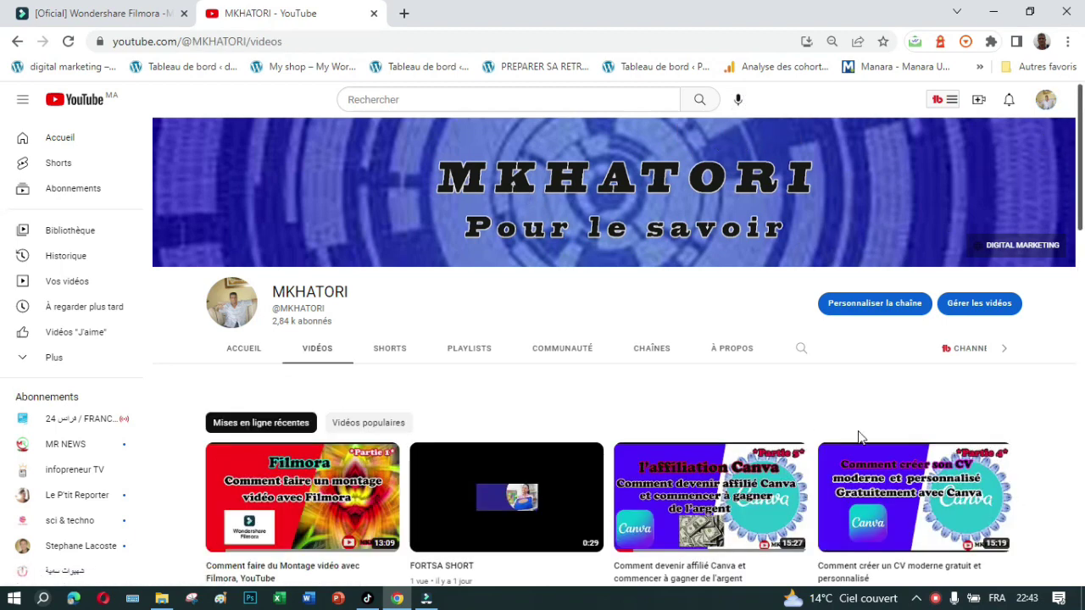
{"action": "left_click_drag", "start_coordinate": [1082, 213], "coordinate": [1082, 284]}
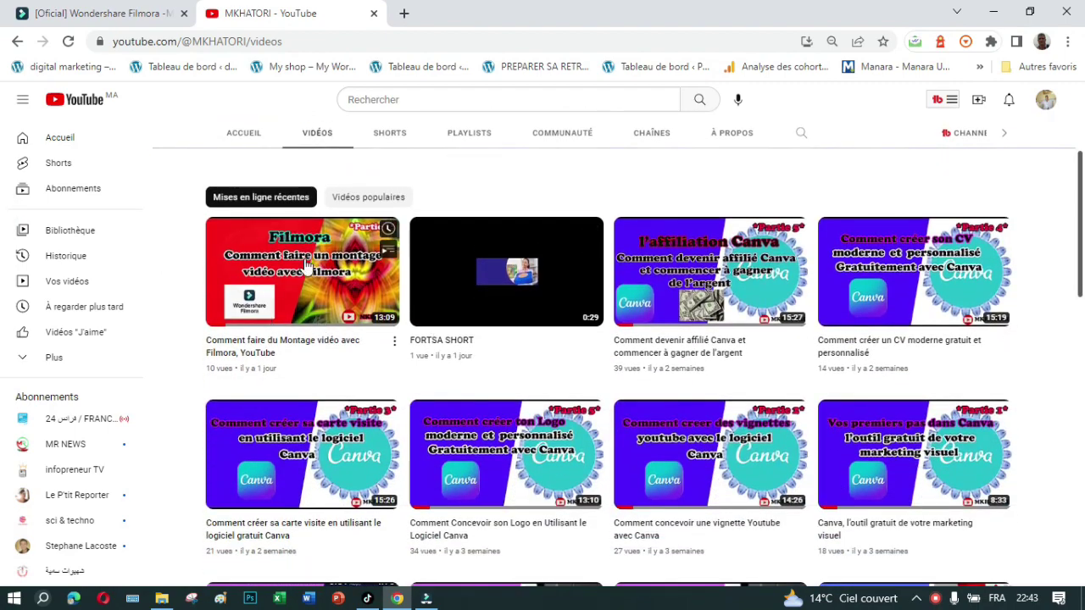
{"action": "mouse_move", "coordinate": [287, 271]}
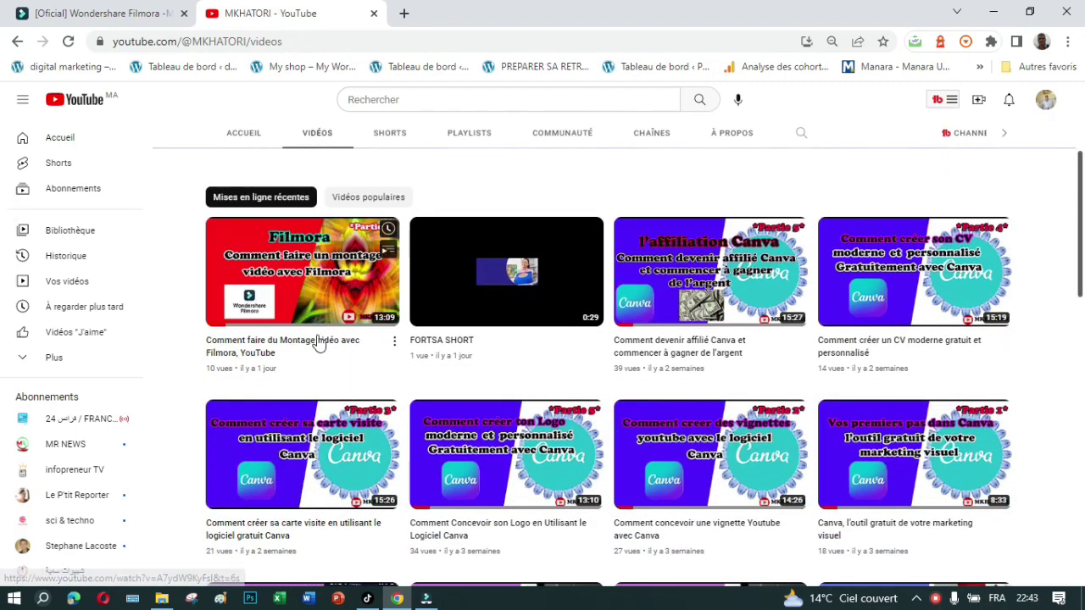
{"action": "mouse_move", "coordinate": [291, 422]}
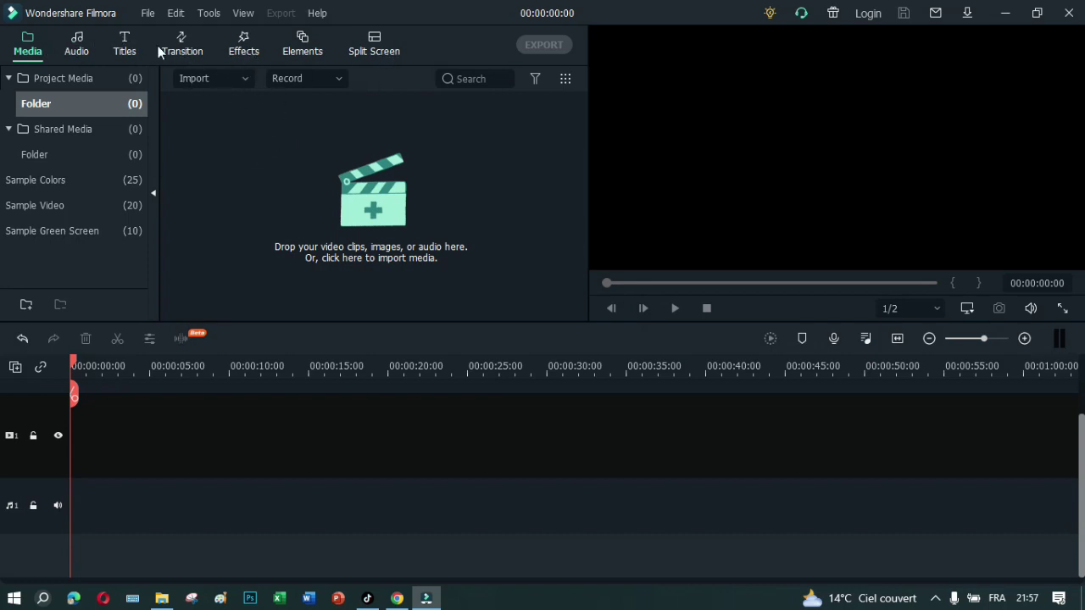
Step: Switch to Filmora, browse the included effects and preview the Mosaic effect
{"action": "left_click", "coordinate": [244, 39]}
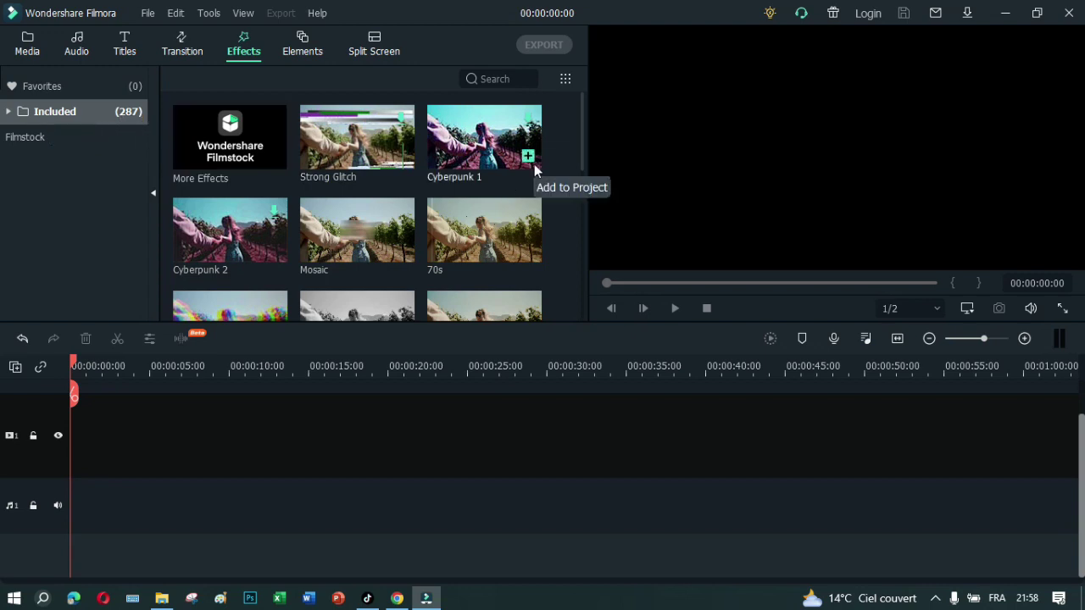
{"action": "mouse_move", "coordinate": [582, 131]}
{"action": "left_mouse_down"}
{"action": "mouse_move", "coordinate": [584, 326]}
{"action": "mouse_move", "coordinate": [591, 125]}
{"action": "left_mouse_up"}
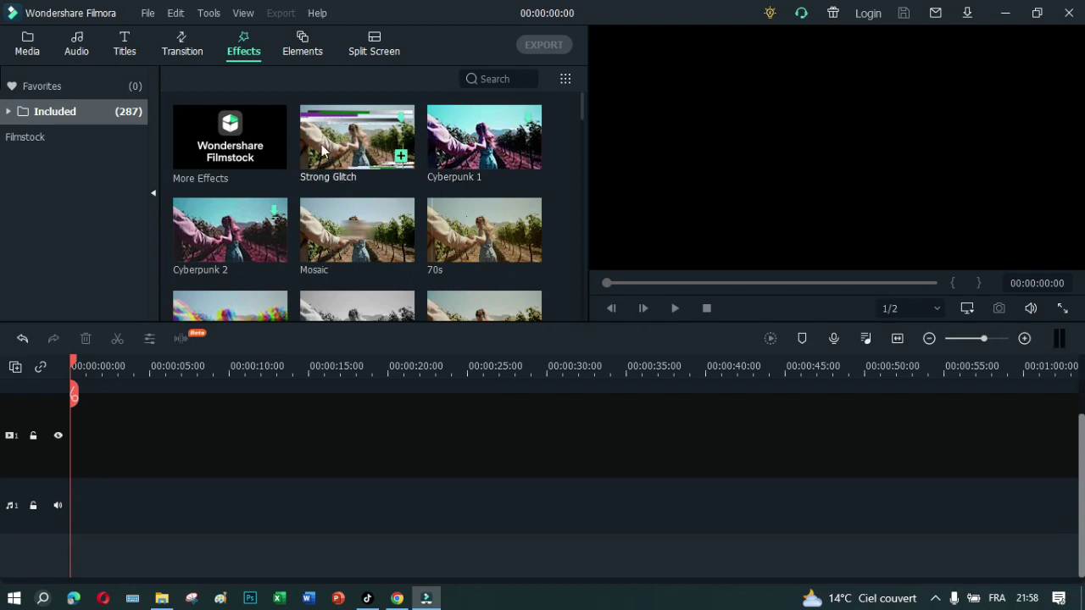
{"action": "left_click", "coordinate": [360, 237]}
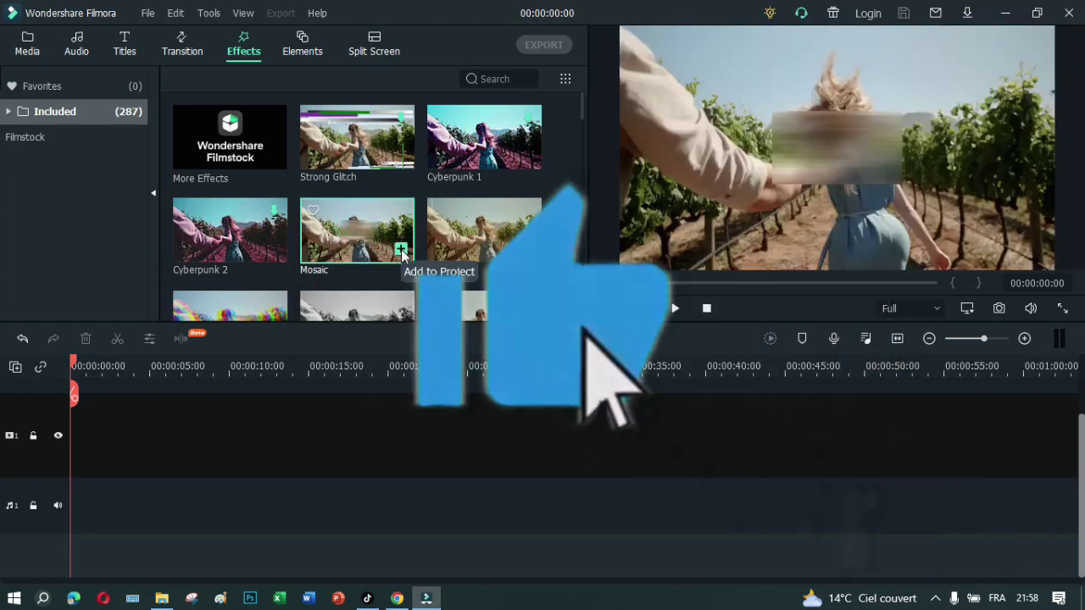
{"action": "left_click", "coordinate": [401, 251]}
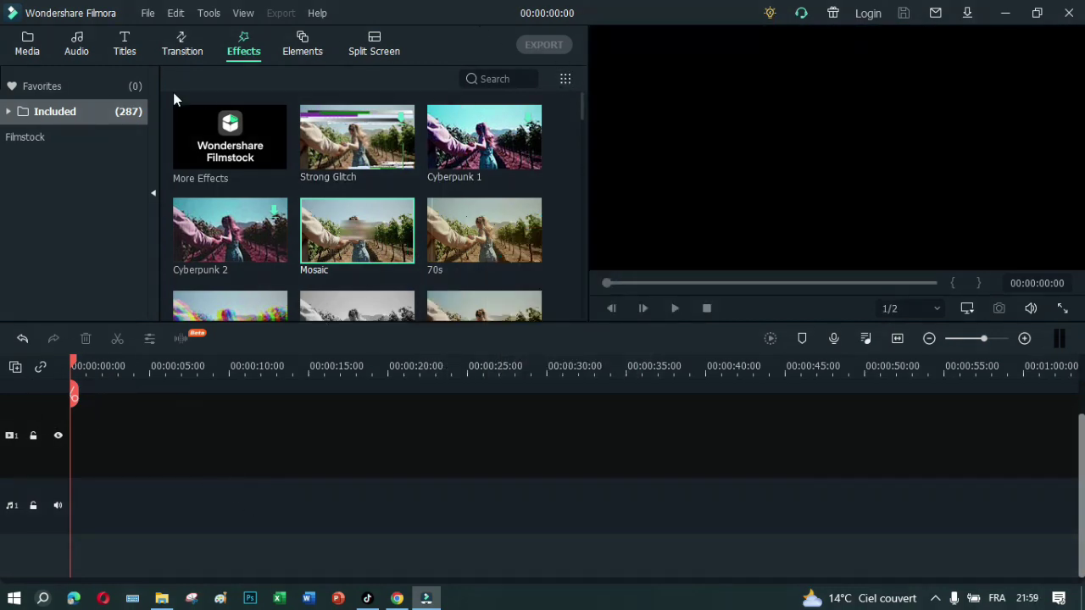
Step: Import the video file "Cascades - 47213" from the desktop into the project media
{"action": "left_click", "coordinate": [26, 45]}
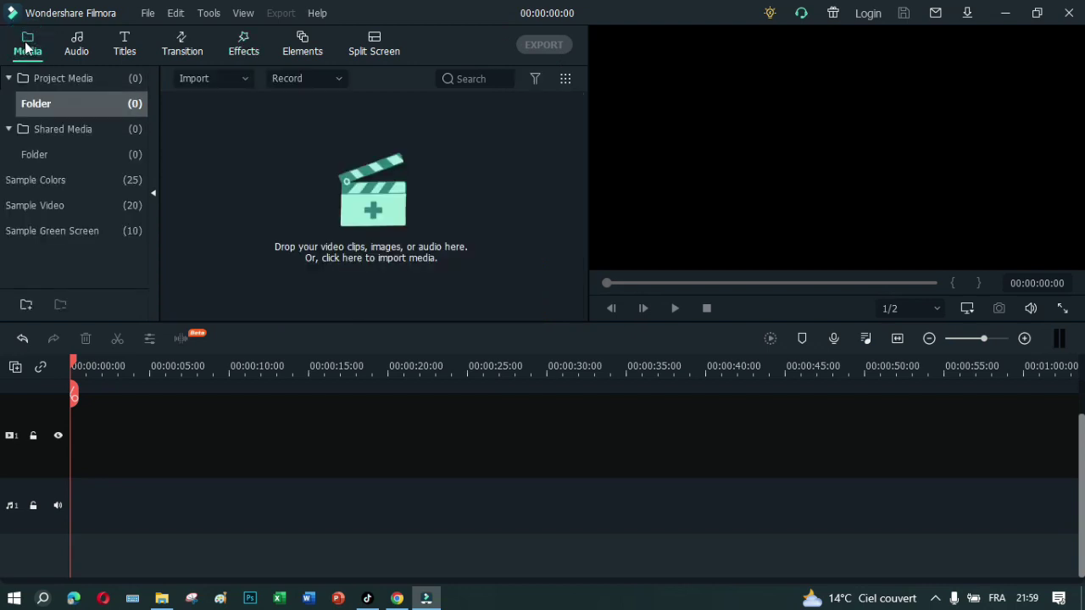
{"action": "left_click", "coordinate": [376, 218]}
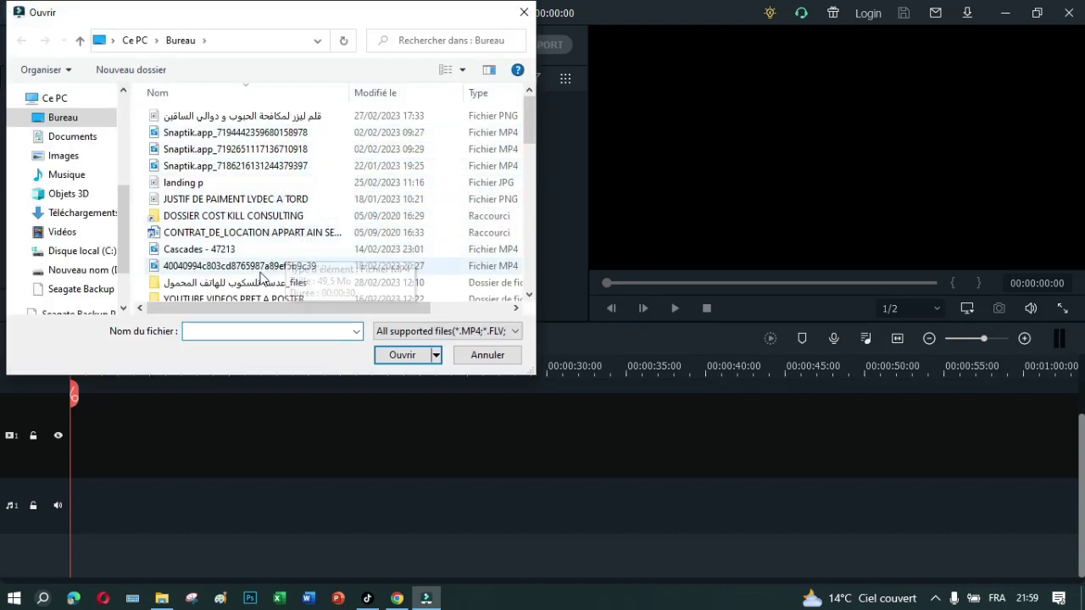
{"action": "double_click", "coordinate": [231, 250]}
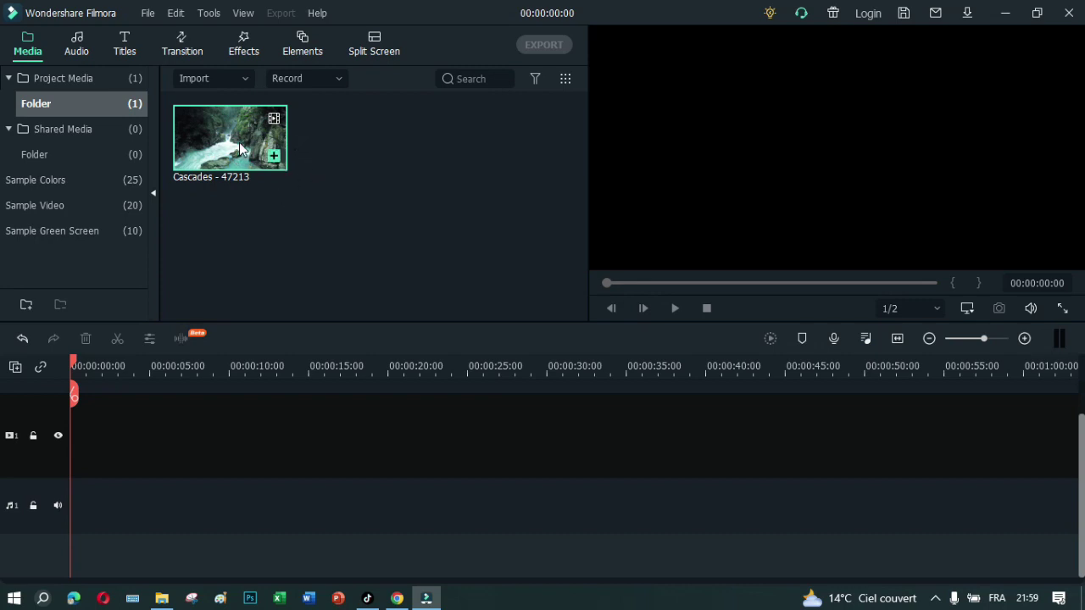
Step: Preview the Cascades clip and place it at the start of the video track, matching the project to its 2560 x 1440 60fps format
{"action": "double_click", "coordinate": [239, 145]}
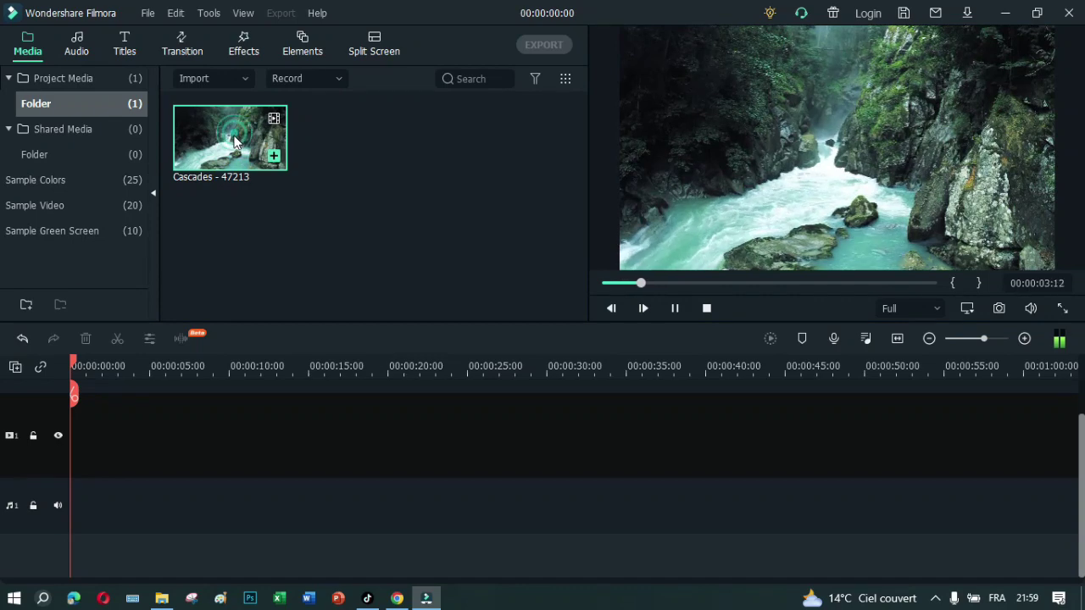
{"action": "left_click_drag", "start_coordinate": [218, 270], "coordinate": [184, 509]}
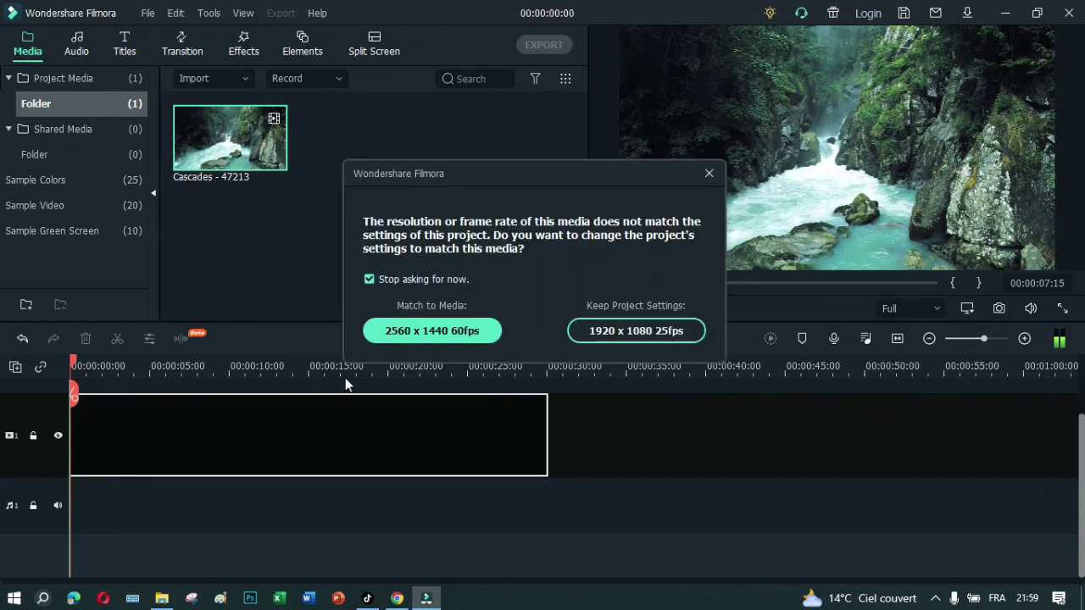
{"action": "left_click", "coordinate": [403, 329]}
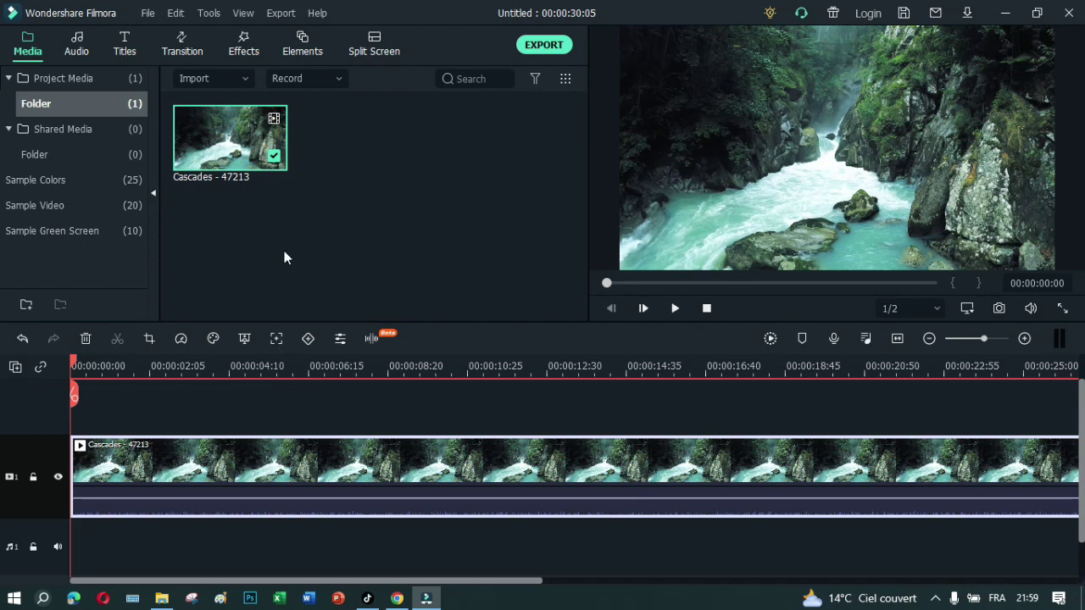
Step: Place the Disco effect on a track above the Cascades clip at the start of the timeline
{"action": "left_click", "coordinate": [243, 41]}
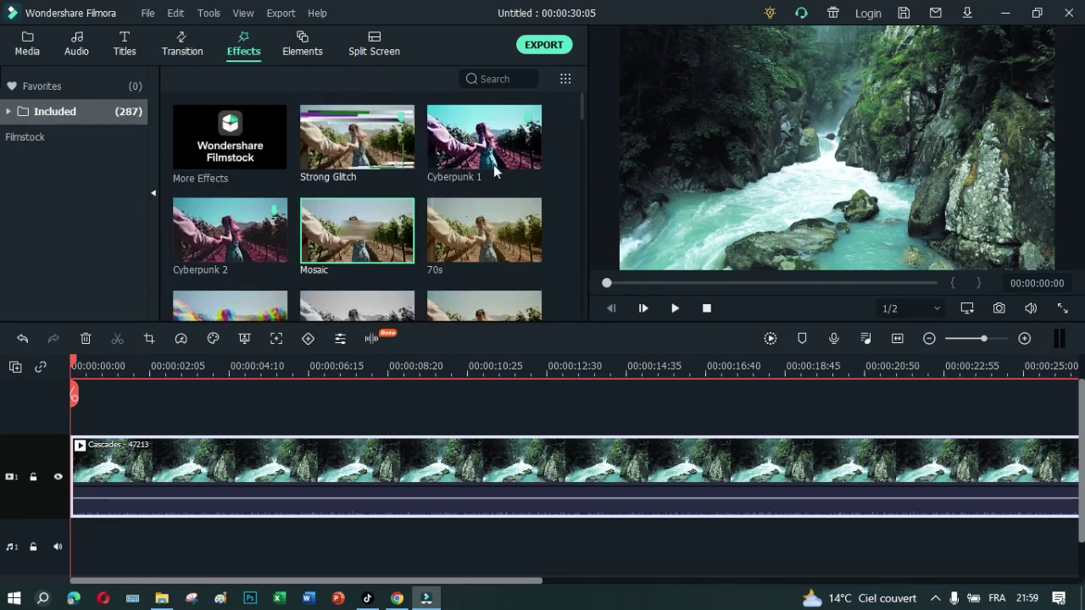
{"action": "left_click_drag", "start_coordinate": [582, 108], "coordinate": [581, 209]}
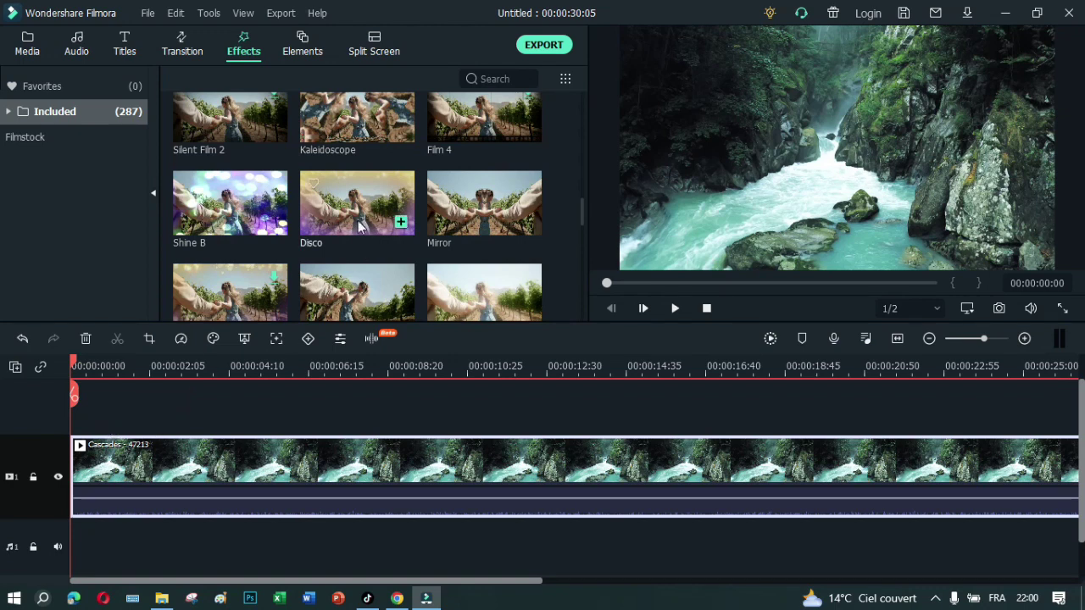
{"action": "left_click_drag", "start_coordinate": [346, 212], "coordinate": [72, 434]}
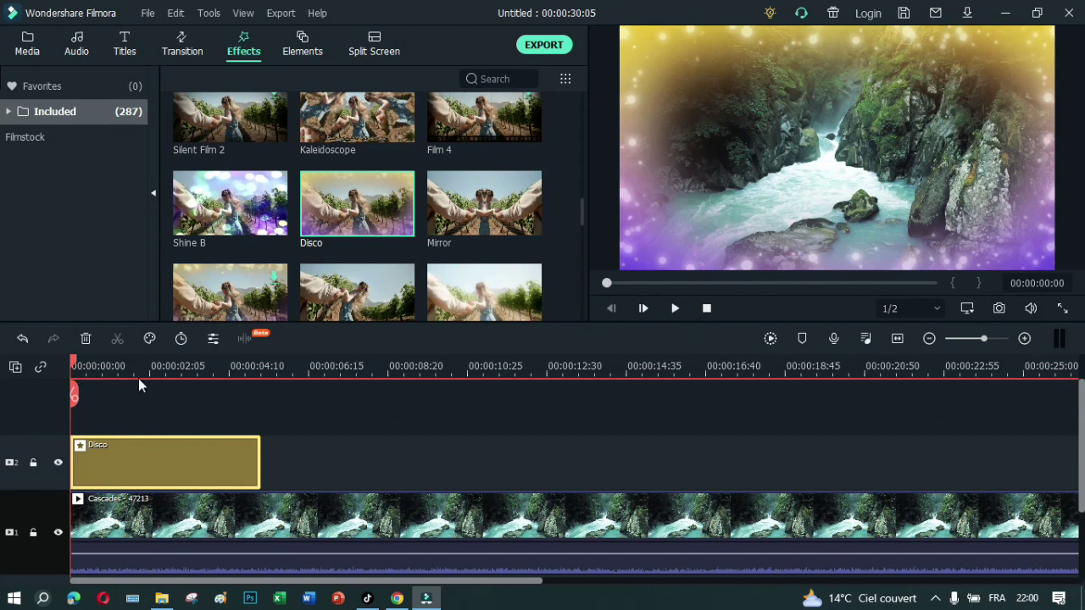
Step: Play back the clip with the Disco effect, and delete the effect from the timeline
{"action": "left_click", "coordinate": [675, 310]}
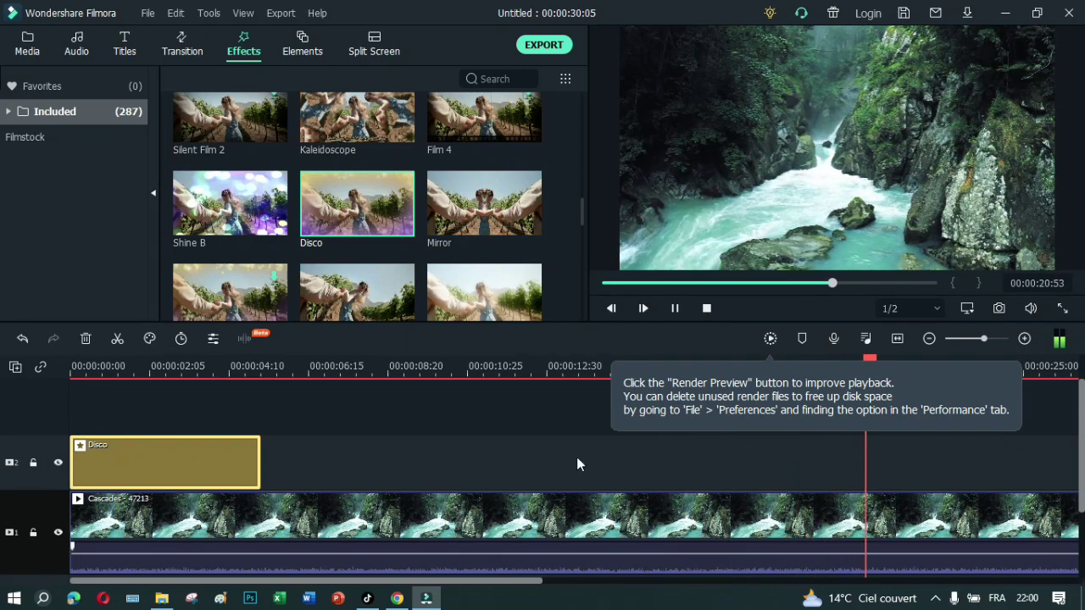
{"action": "left_click", "coordinate": [675, 308]}
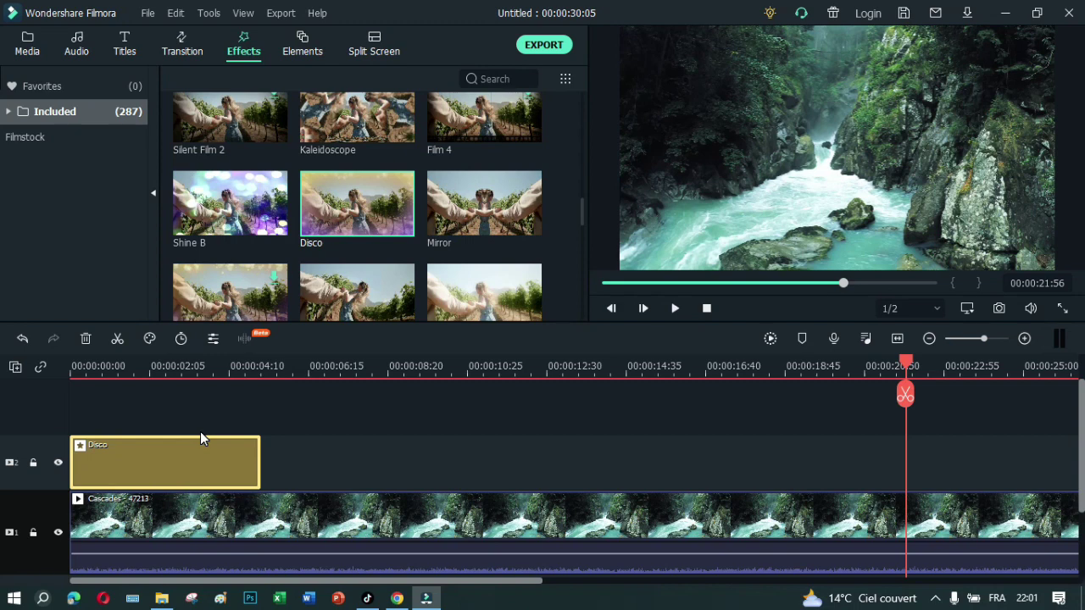
{"action": "key", "text": "Delete"}
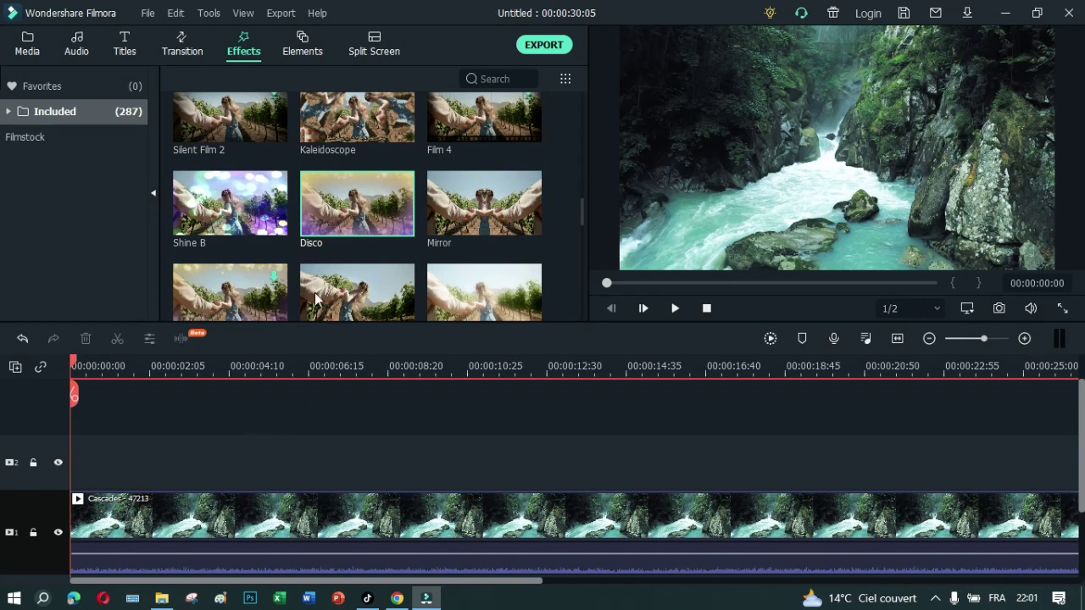
Step: Expand the included effect categories and examine the filters, including the Material and Common groups
{"action": "left_click", "coordinate": [246, 42]}
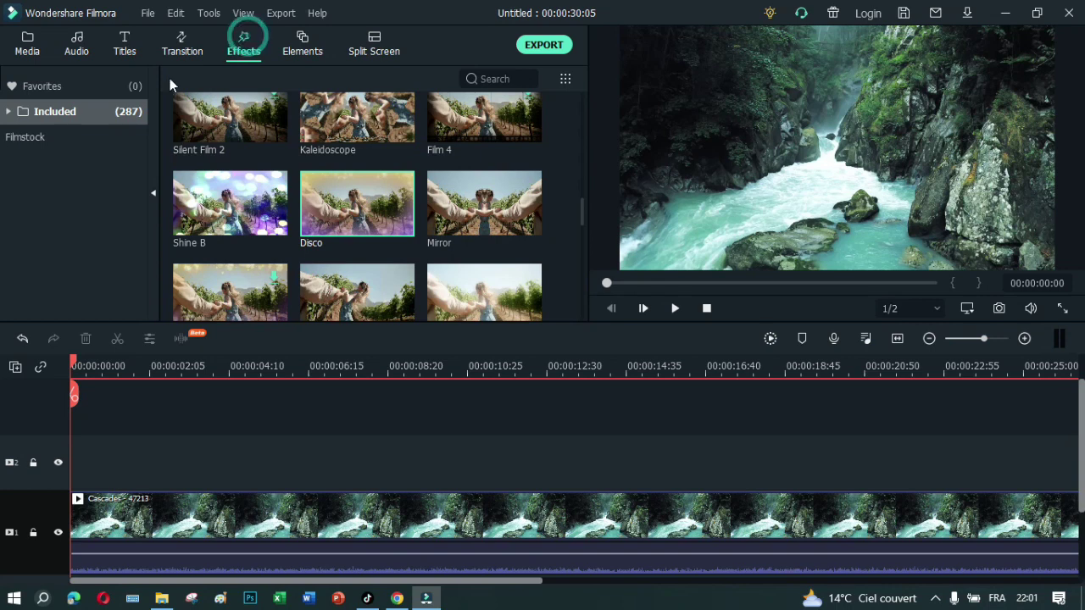
{"action": "left_click", "coordinate": [65, 111]}
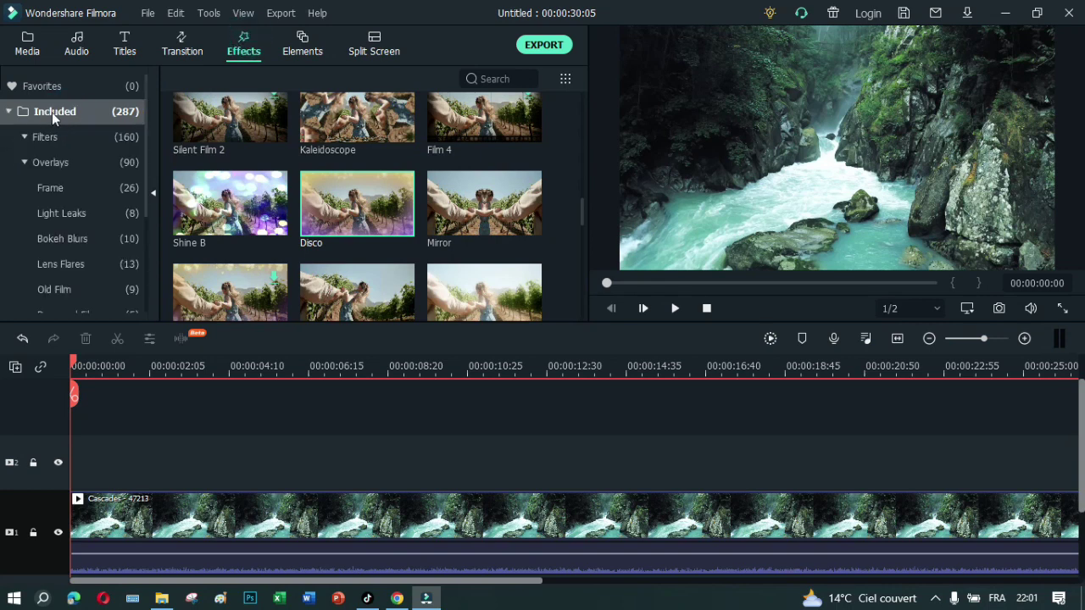
{"action": "left_click", "coordinate": [142, 134]}
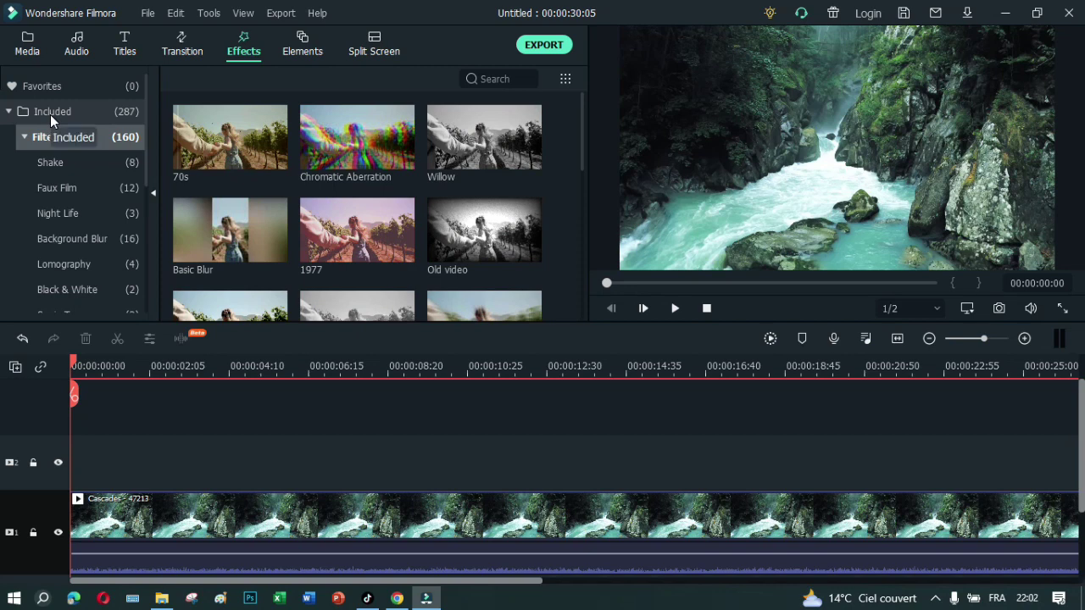
{"action": "left_click", "coordinate": [50, 115]}
{"action": "left_click", "coordinate": [52, 117]}
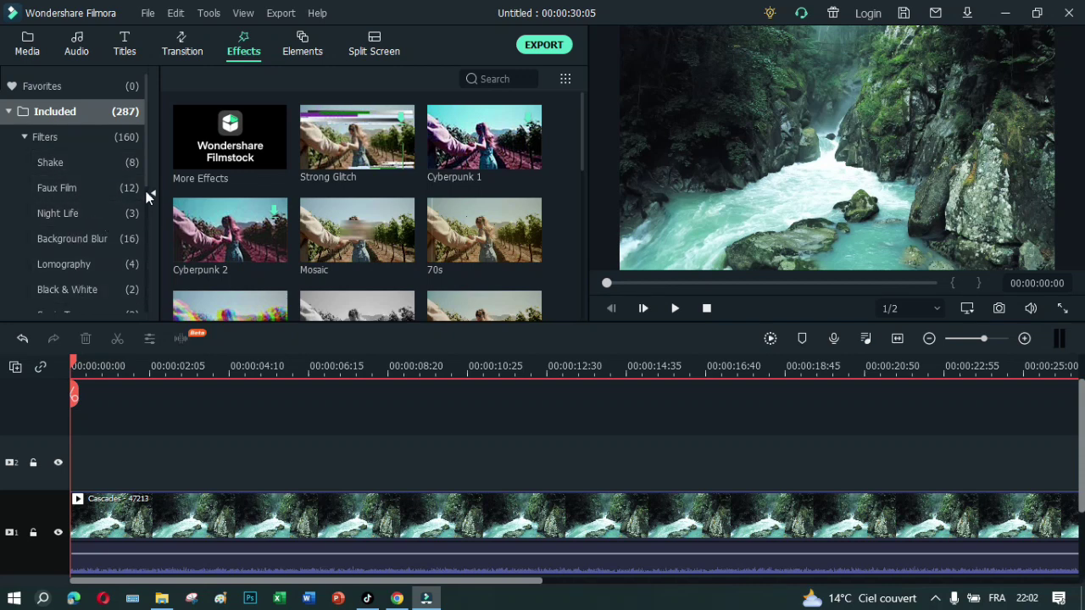
{"action": "left_click_drag", "start_coordinate": [145, 181], "coordinate": [156, 275]}
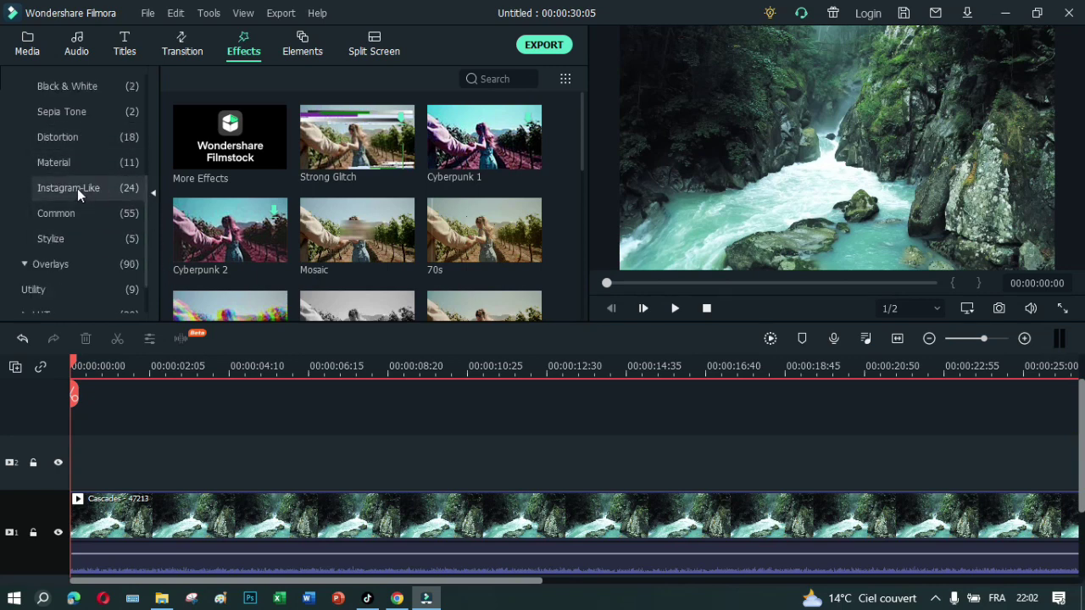
{"action": "left_click", "coordinate": [53, 164]}
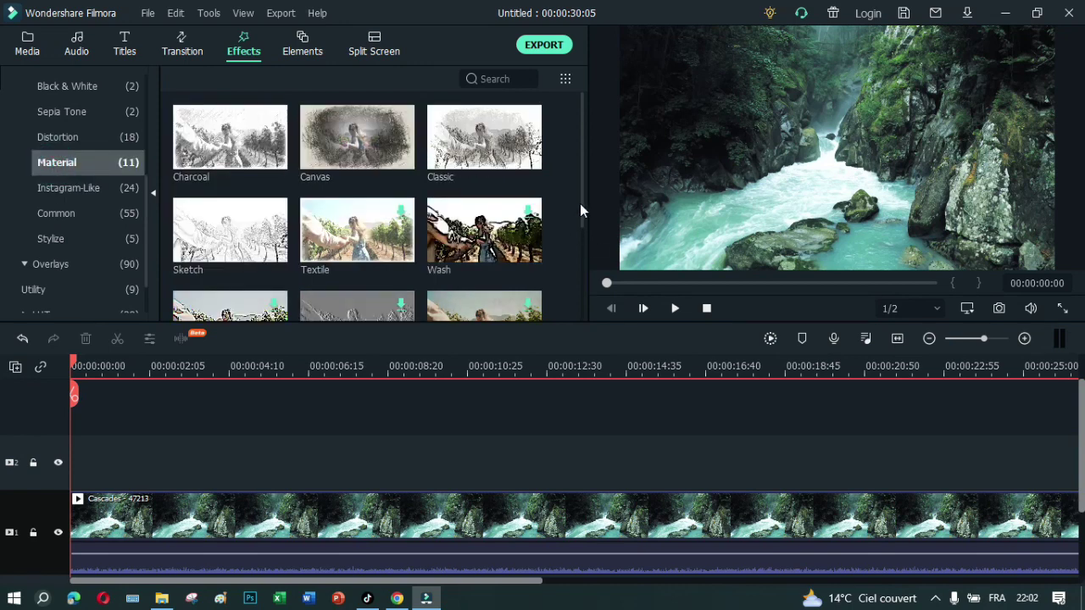
{"action": "mouse_move", "coordinate": [582, 184]}
{"action": "left_mouse_down"}
{"action": "mouse_move", "coordinate": [586, 299]}
{"action": "mouse_move", "coordinate": [583, 118]}
{"action": "left_mouse_up"}
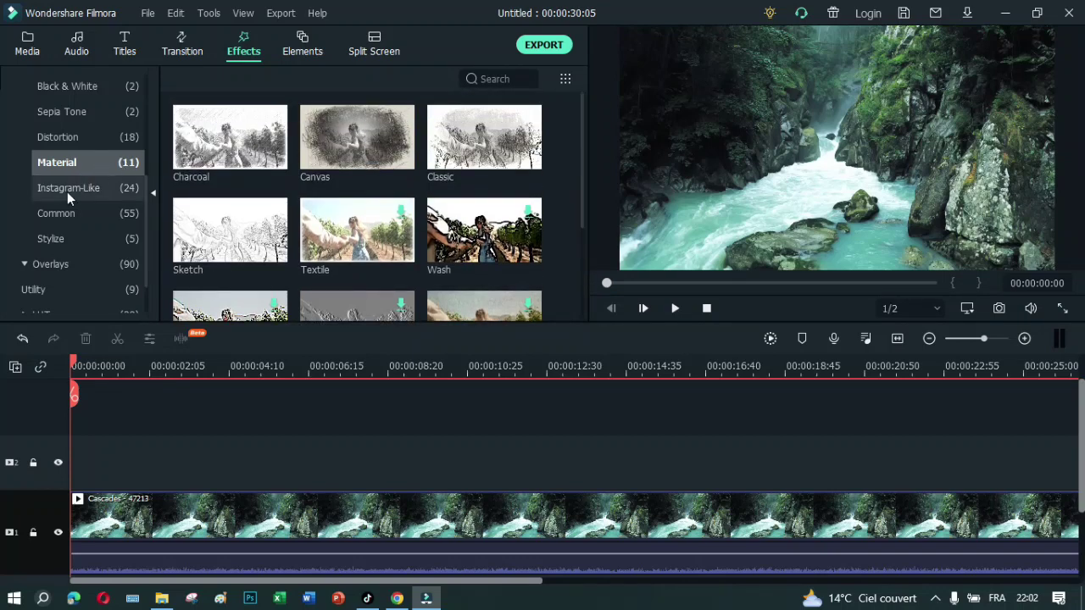
{"action": "left_click", "coordinate": [58, 218]}
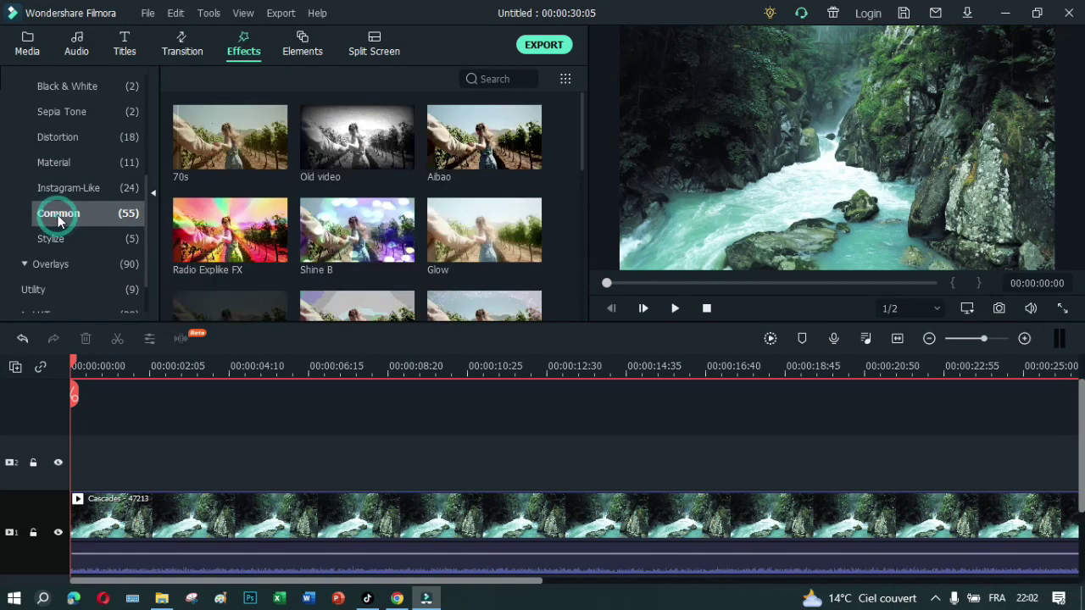
{"action": "left_click_drag", "start_coordinate": [584, 149], "coordinate": [568, 131]}
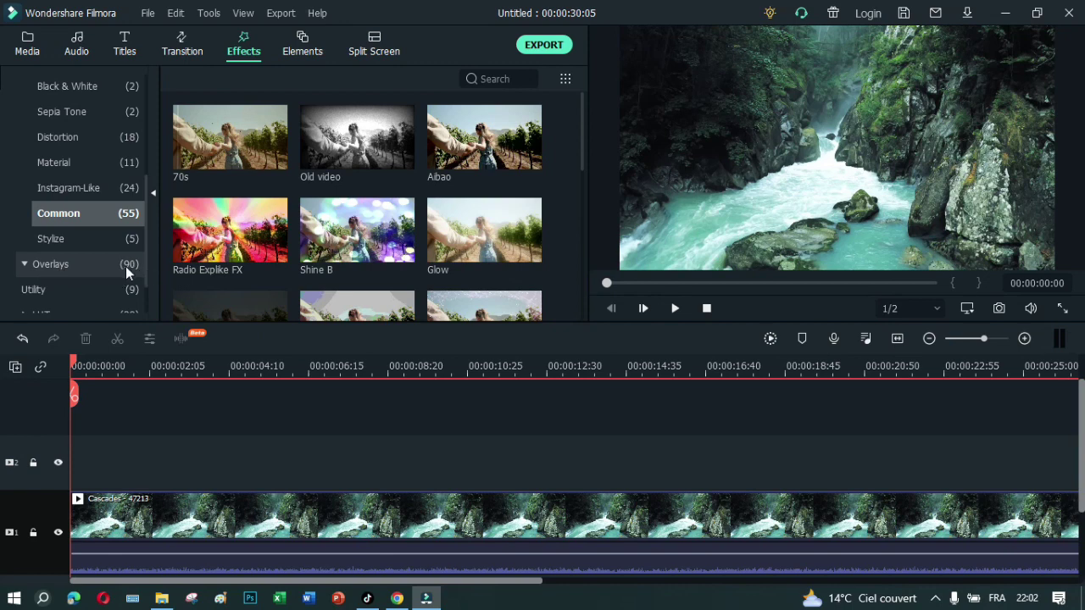
Step: Examine the overlay effects in the Frame, Light Leaks and Lens Flares groups
{"action": "left_click", "coordinate": [54, 265]}
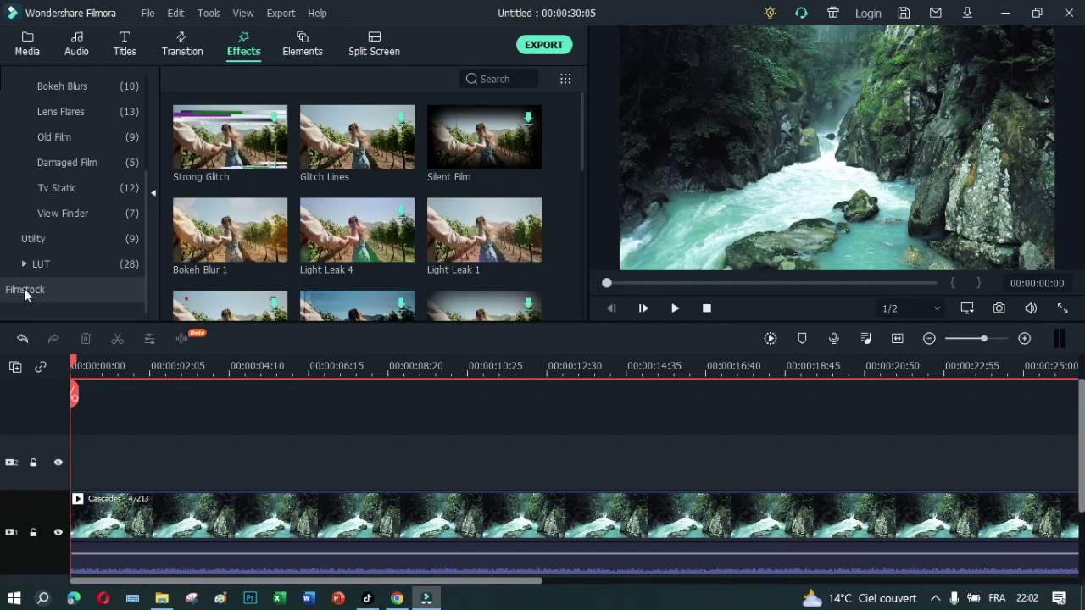
{"action": "scroll", "coordinate": [103, 136], "scroll_direction": "up", "scroll_amount": 3}
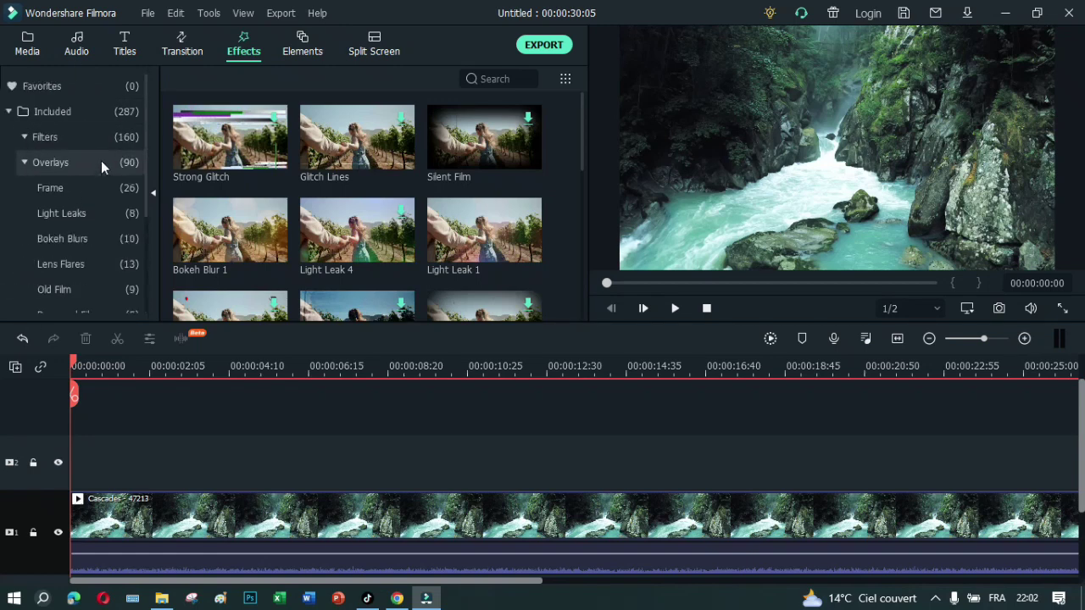
{"action": "left_click", "coordinate": [54, 190]}
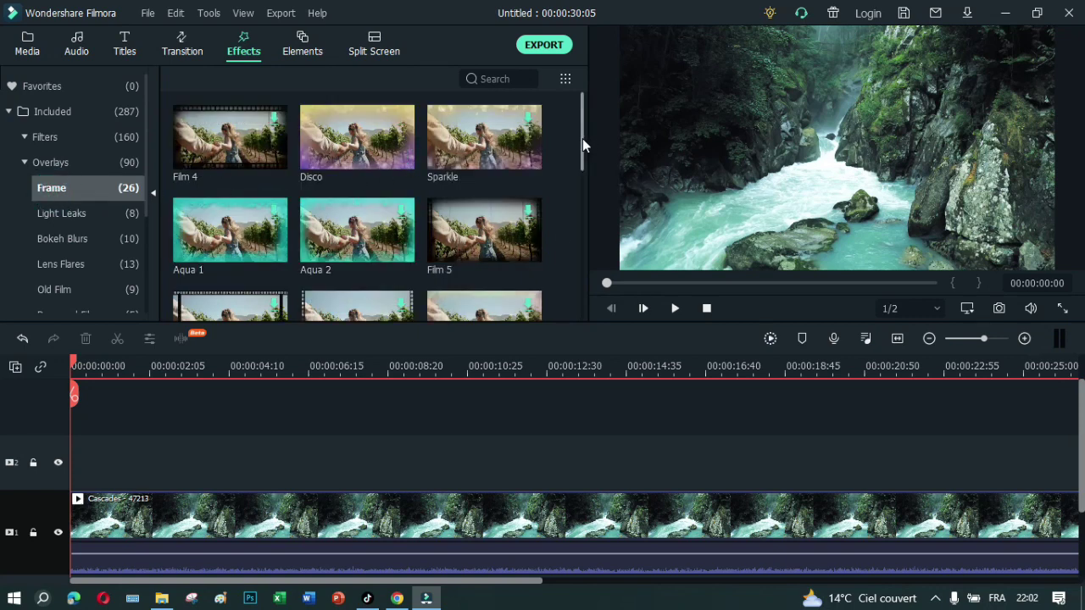
{"action": "left_click_drag", "start_coordinate": [582, 138], "coordinate": [574, 223]}
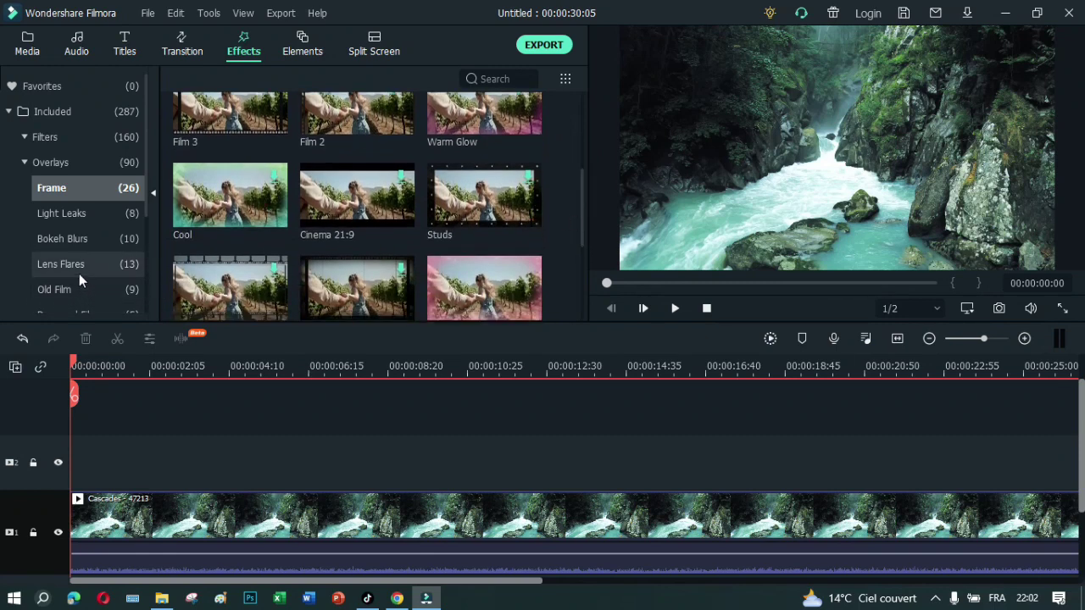
{"action": "left_click", "coordinate": [67, 218]}
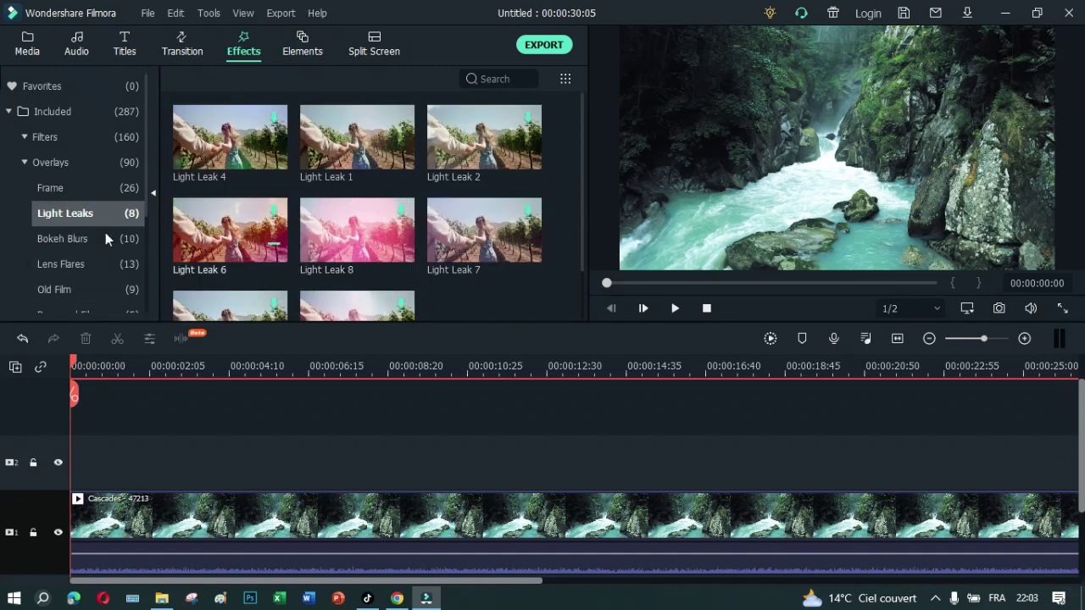
{"action": "left_click", "coordinate": [73, 265]}
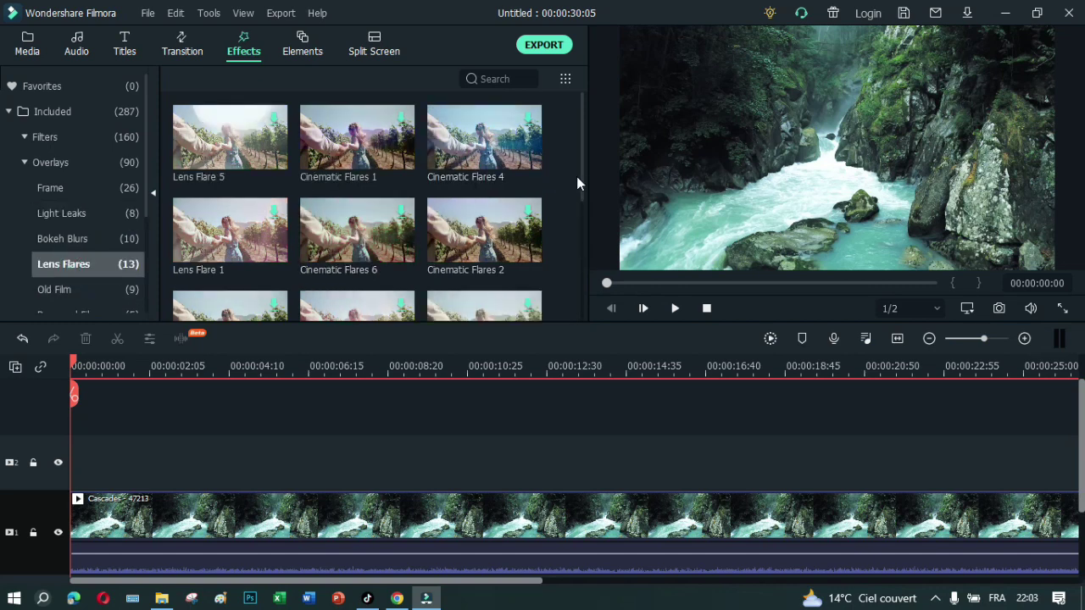
Step: Examine the rest of the Lens Flares effects and the full Overlays collection
{"action": "left_click_drag", "start_coordinate": [581, 173], "coordinate": [555, 315]}
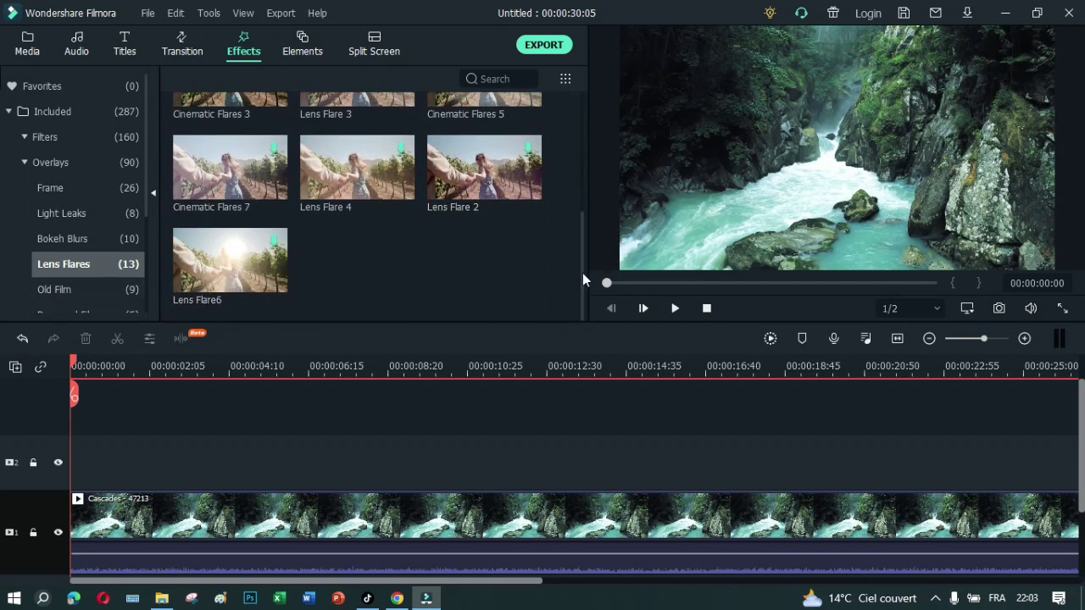
{"action": "left_click_drag", "start_coordinate": [582, 273], "coordinate": [581, 144]}
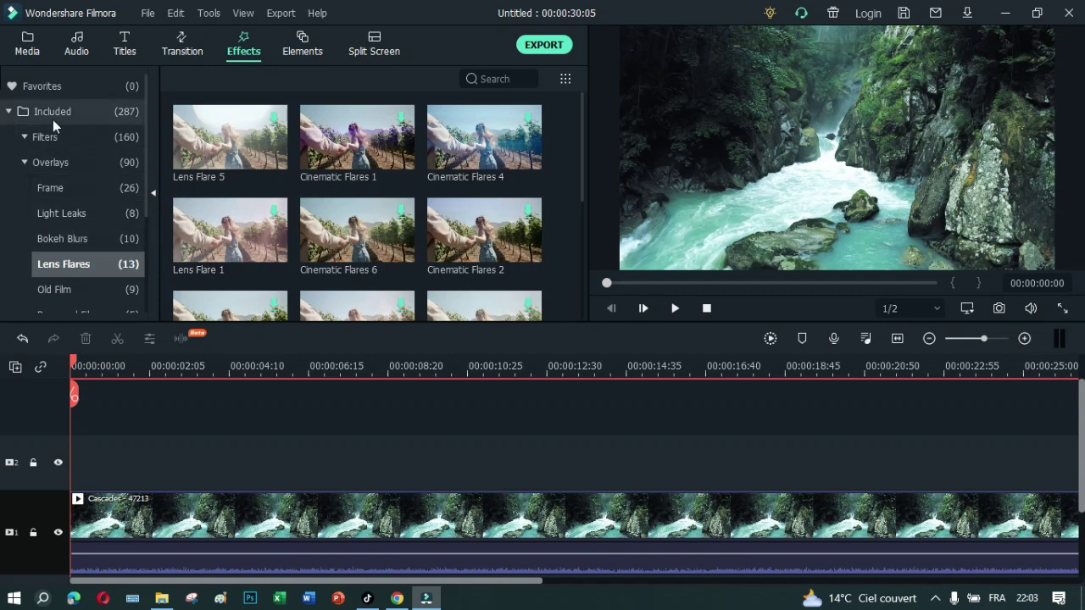
{"action": "left_click", "coordinate": [59, 165]}
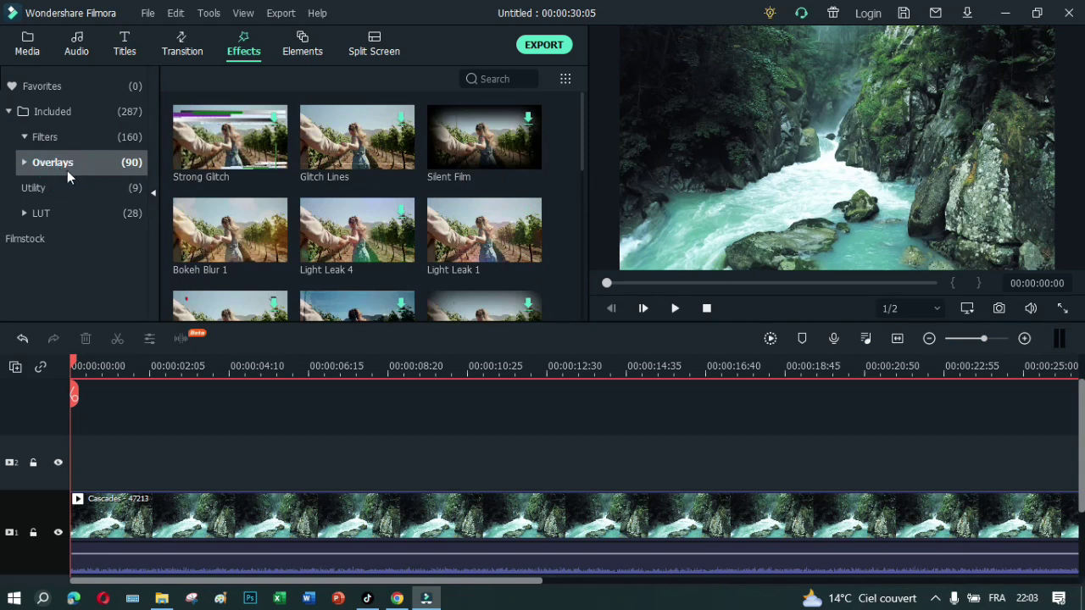
{"action": "left_click", "coordinate": [584, 151]}
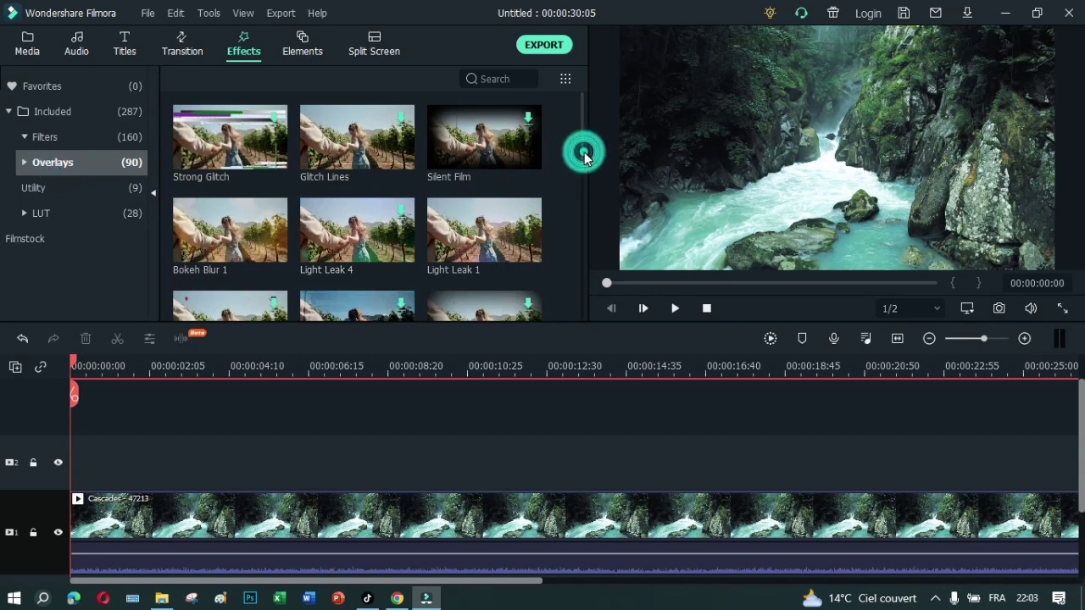
{"action": "left_click", "coordinate": [583, 152]}
{"action": "left_click_drag", "start_coordinate": [582, 152], "coordinate": [595, 282]}
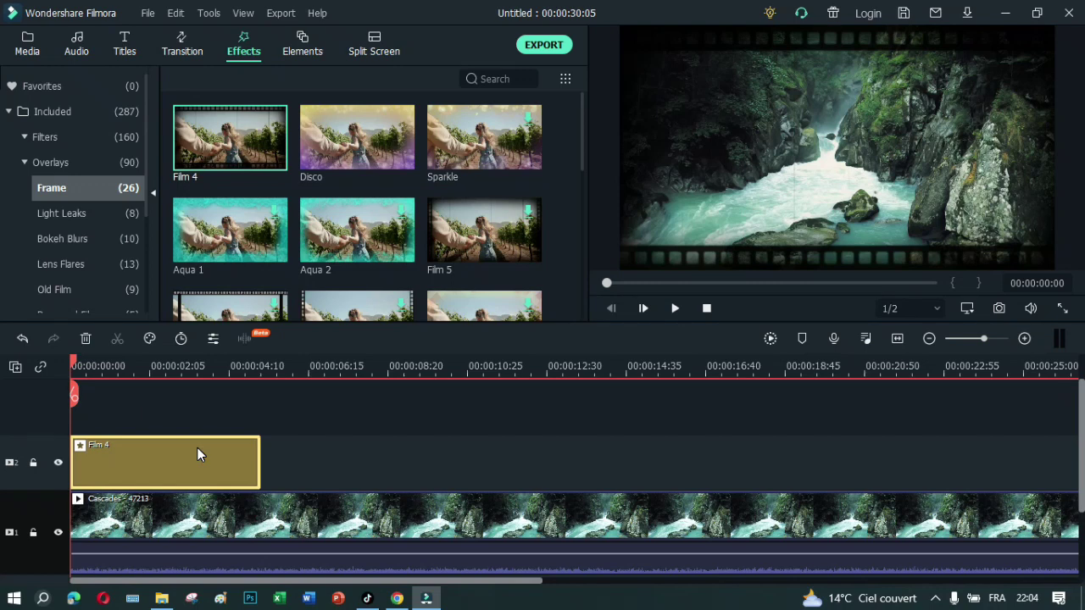
Step: Extend the Film 4 effect on the timeline to about 15 seconds and set its Alpha to 79
{"action": "left_click", "coordinate": [260, 460]}
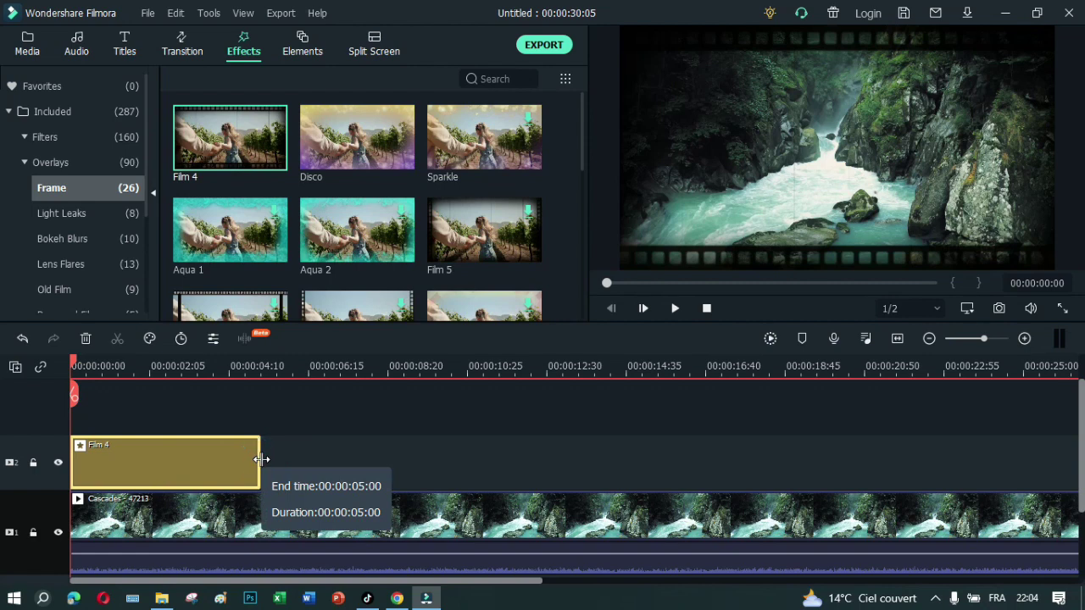
{"action": "left_click_drag", "start_coordinate": [261, 460], "coordinate": [654, 473]}
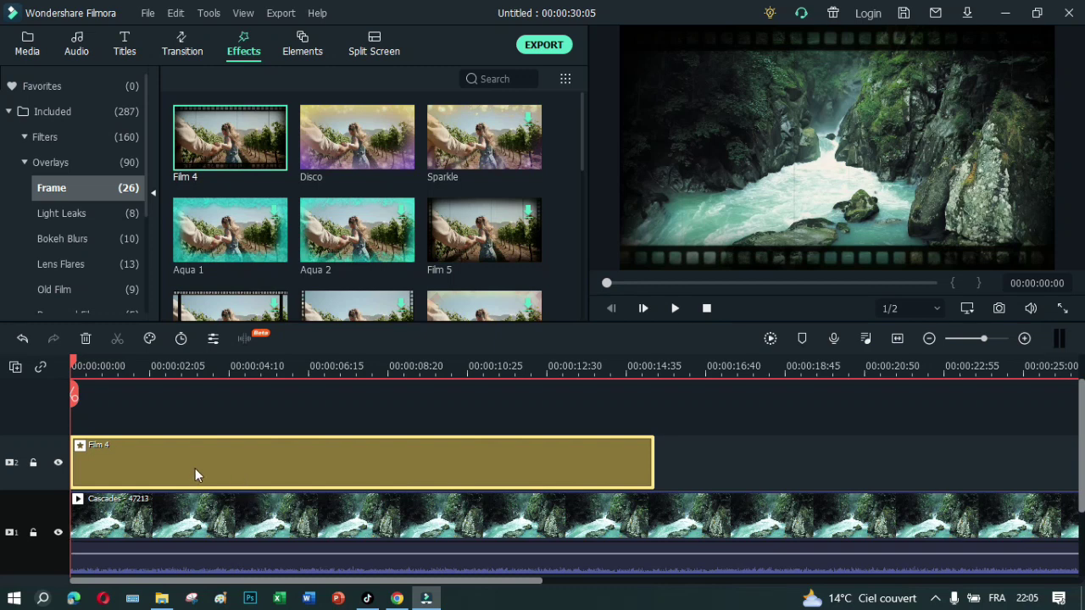
{"action": "double_click", "coordinate": [277, 462]}
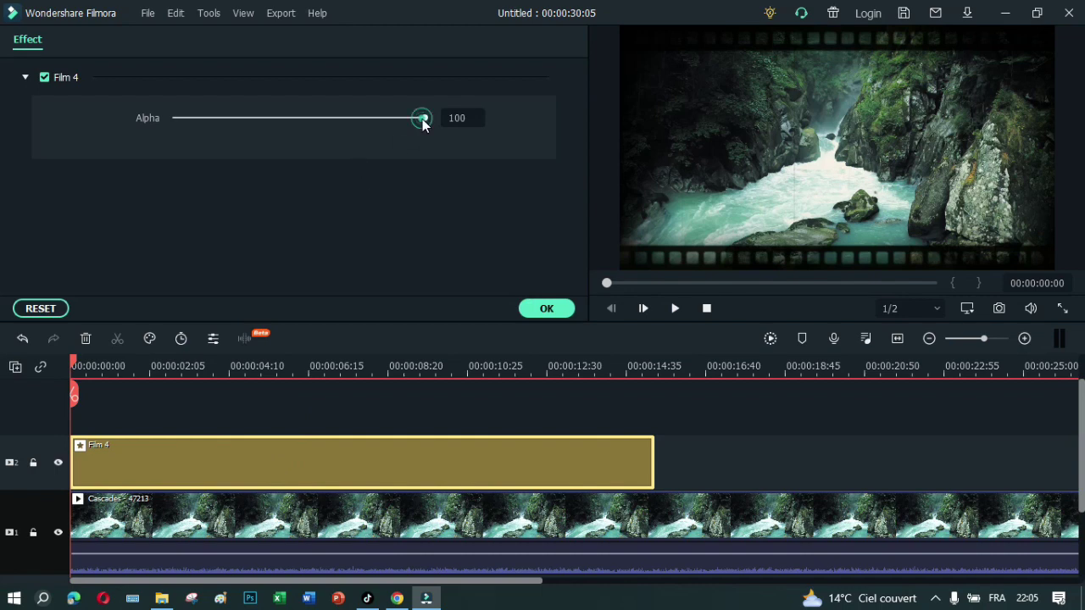
{"action": "left_click_drag", "start_coordinate": [422, 119], "coordinate": [350, 140]}
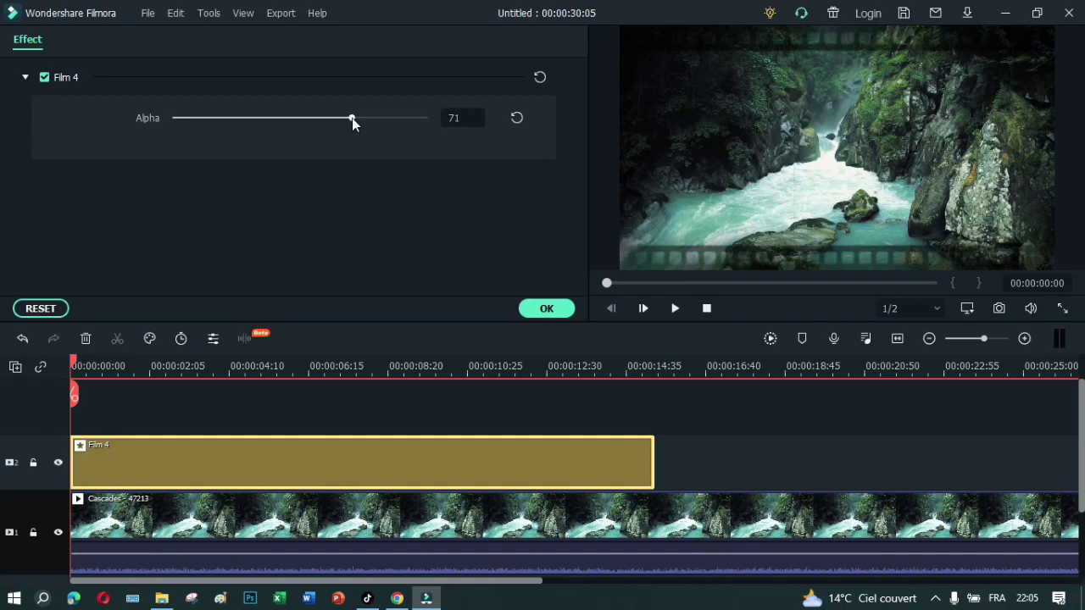
{"action": "left_click_drag", "start_coordinate": [352, 118], "coordinate": [371, 120]}
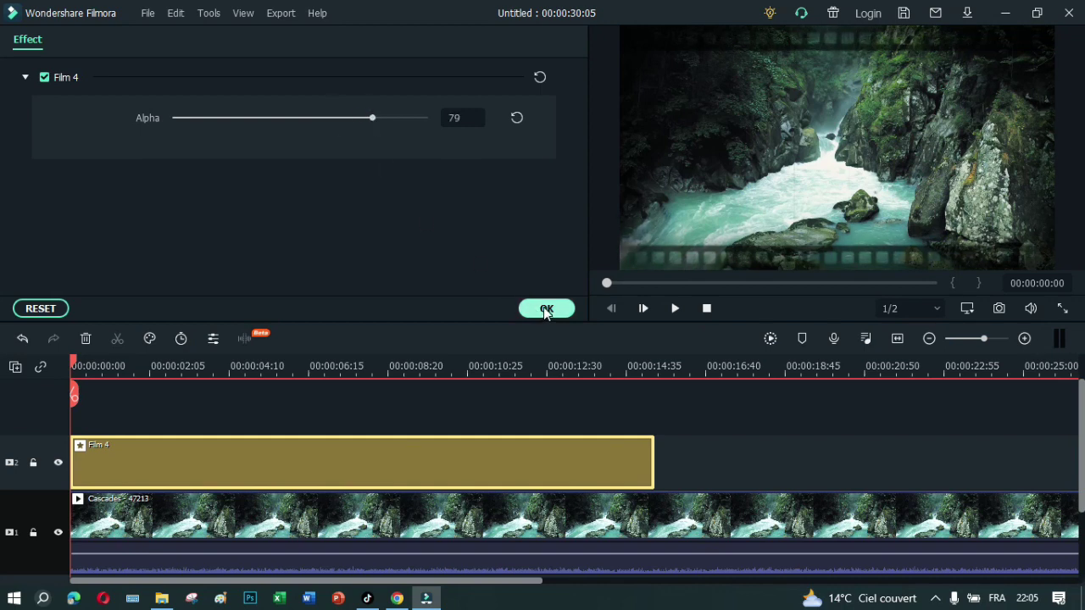
{"action": "left_click", "coordinate": [546, 310]}
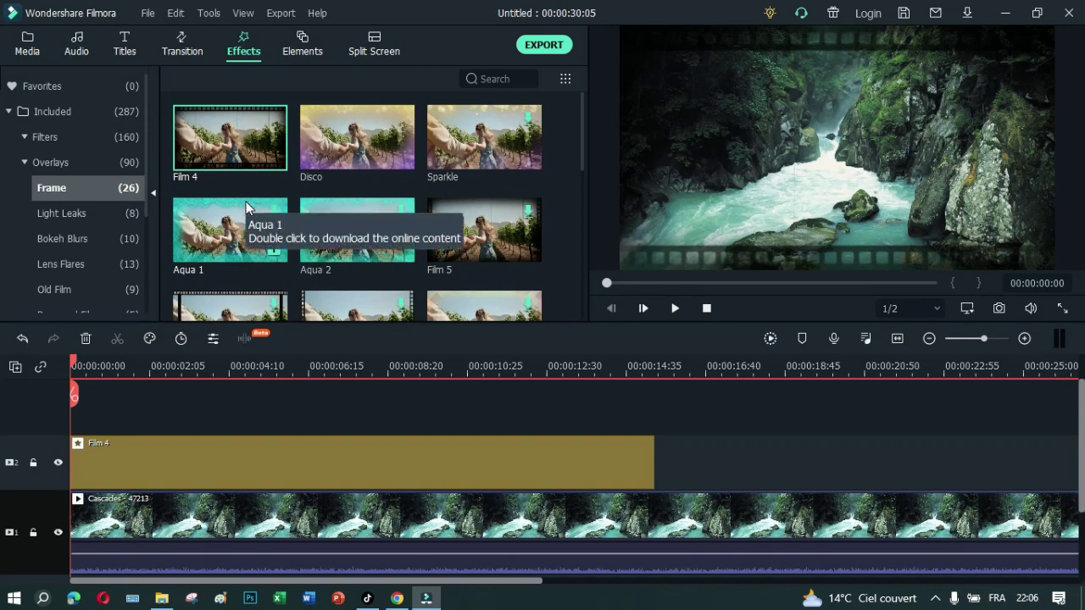
Step: Preview the Disco frame effect and view its options for applying, downloading and adding to favorites
{"action": "left_click", "coordinate": [350, 150]}
{"action": "right_click", "coordinate": [351, 150]}
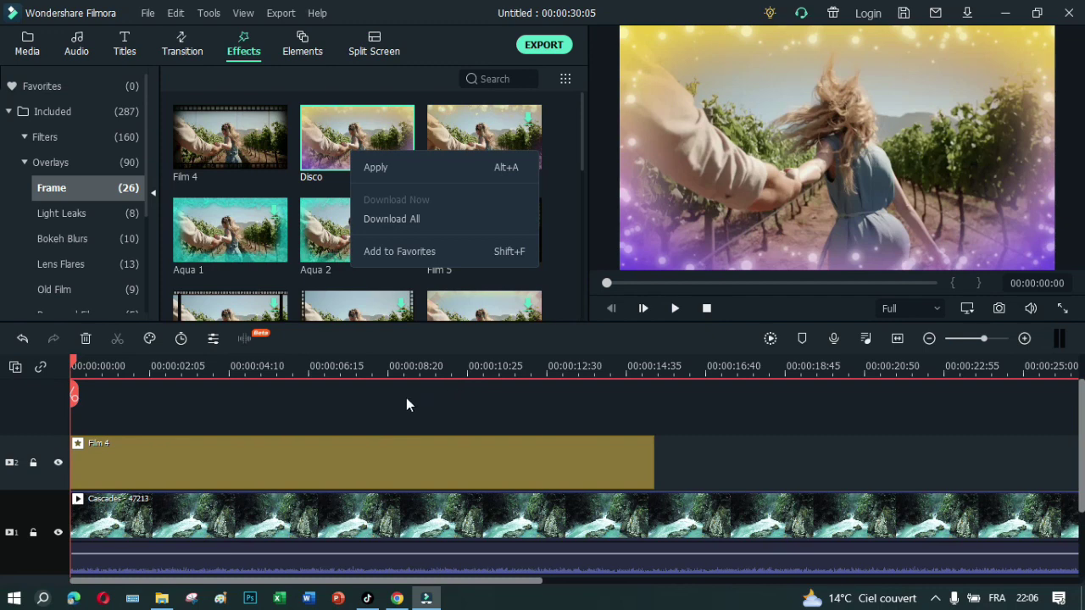
{"action": "left_click", "coordinate": [470, 411]}
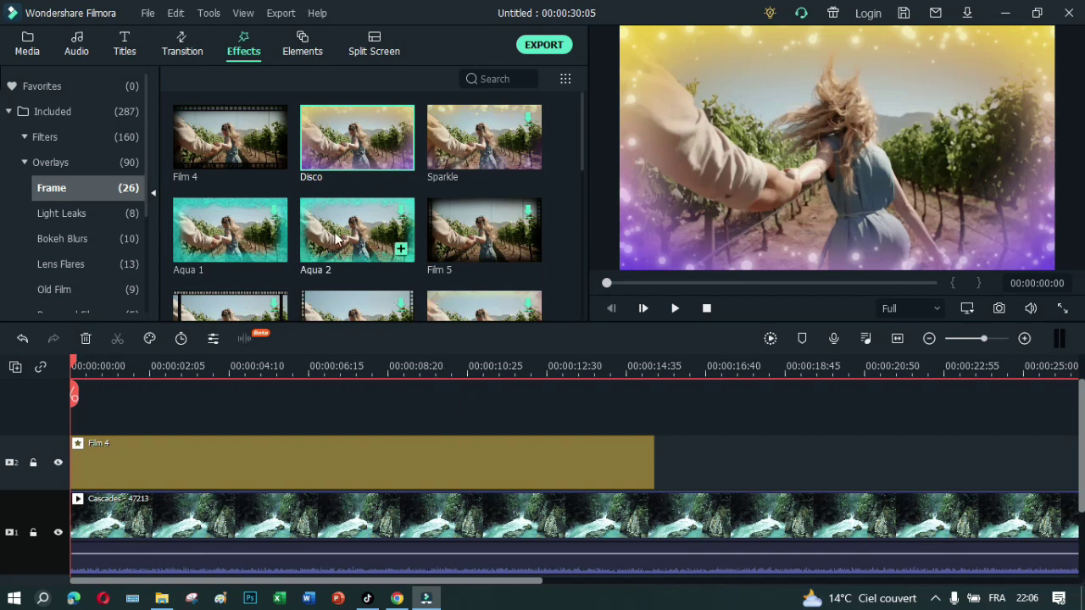
Step: Collapse the included effect categories and examine the effect packs offered in Filmstock
{"action": "left_click", "coordinate": [50, 112]}
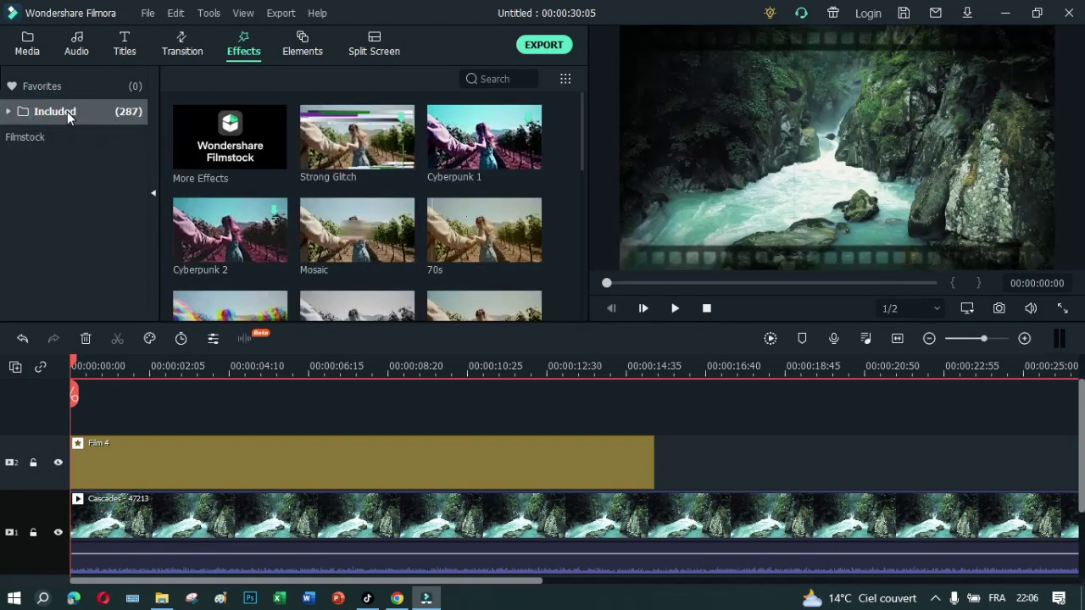
{"action": "left_click", "coordinate": [23, 139]}
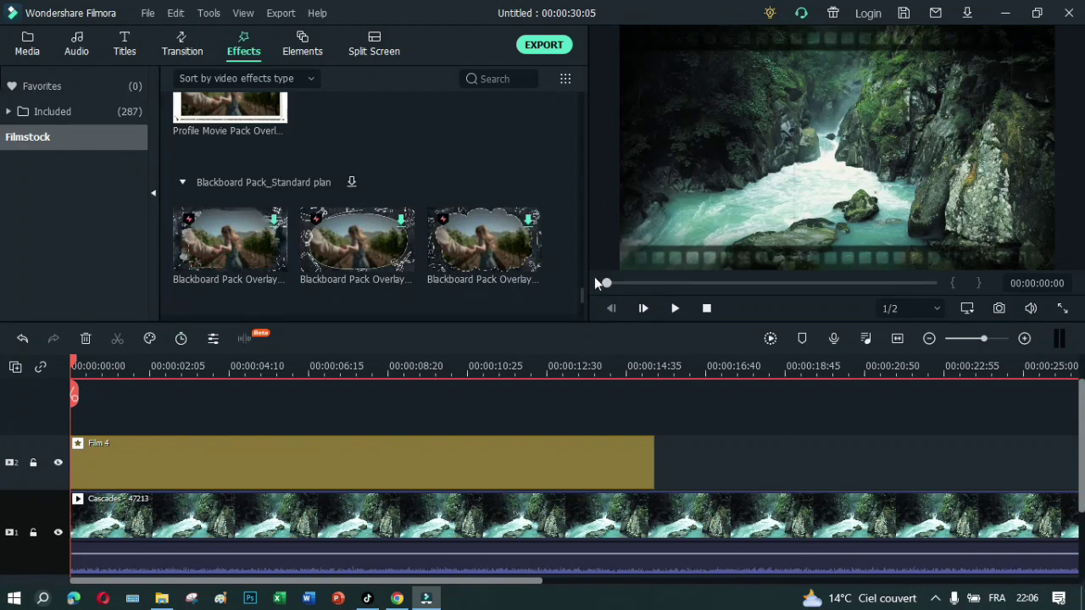
{"action": "left_click_drag", "start_coordinate": [583, 300], "coordinate": [599, 94]}
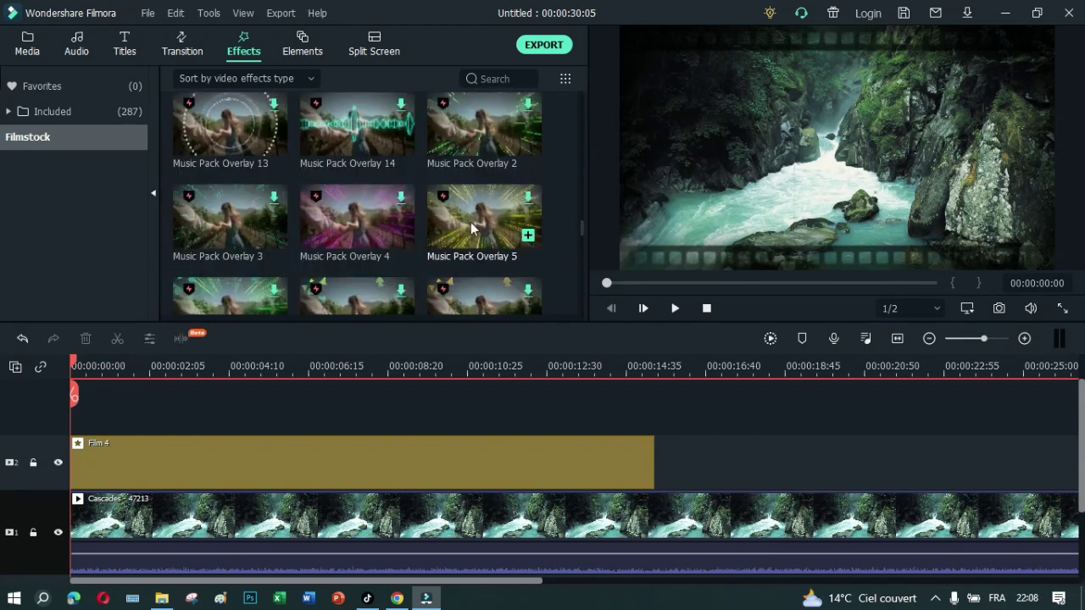